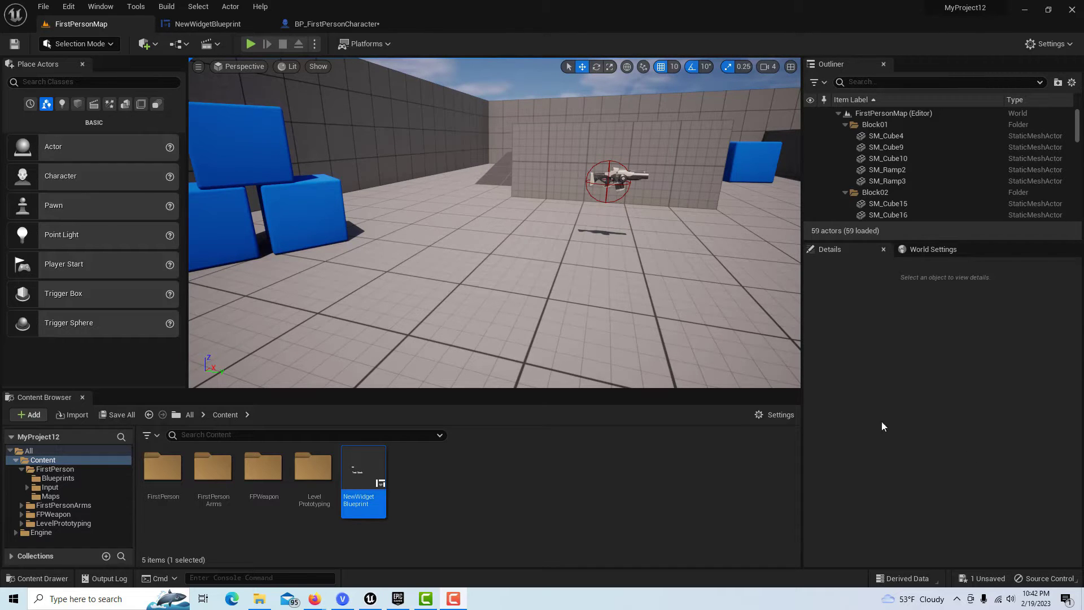
Play the level, submit 'This is a way to get text input' to the large text, then reset it
left_click(250, 44)
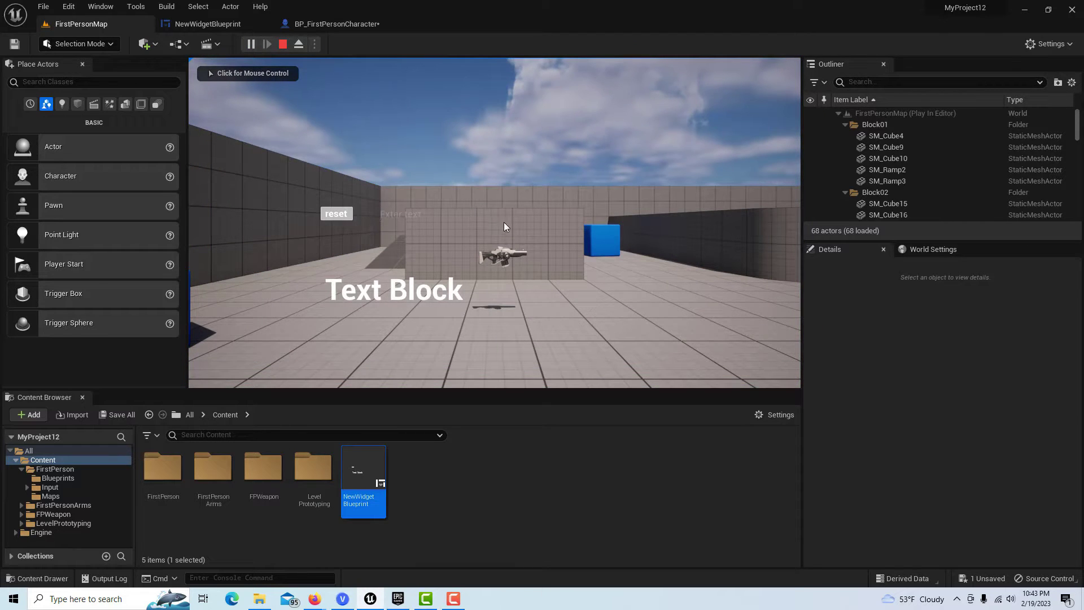
type("T")
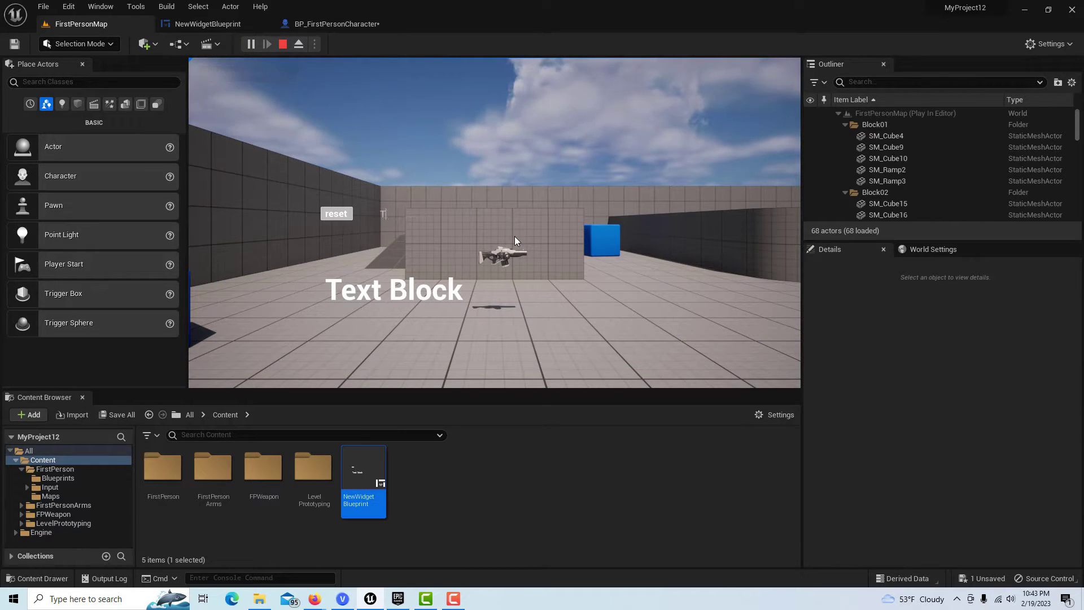
type("his is a w")
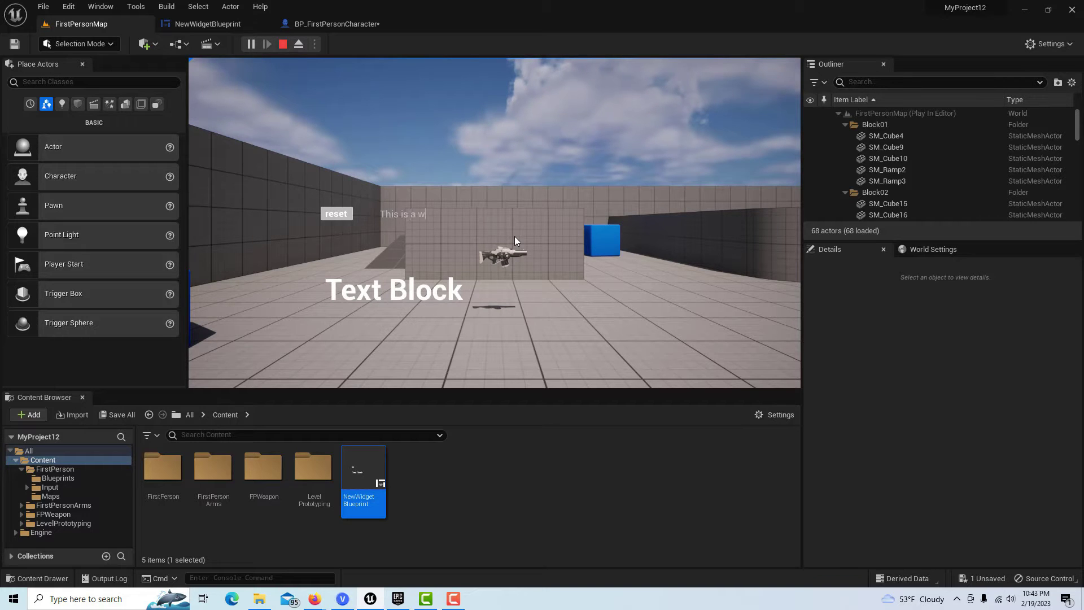
type("ay to get text input")
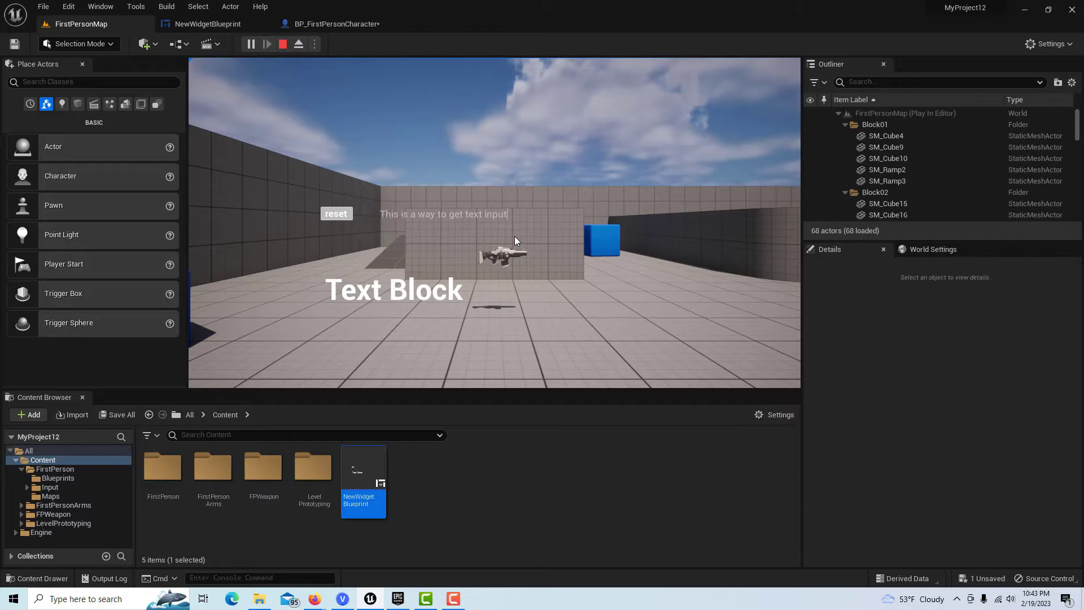
key("Return")
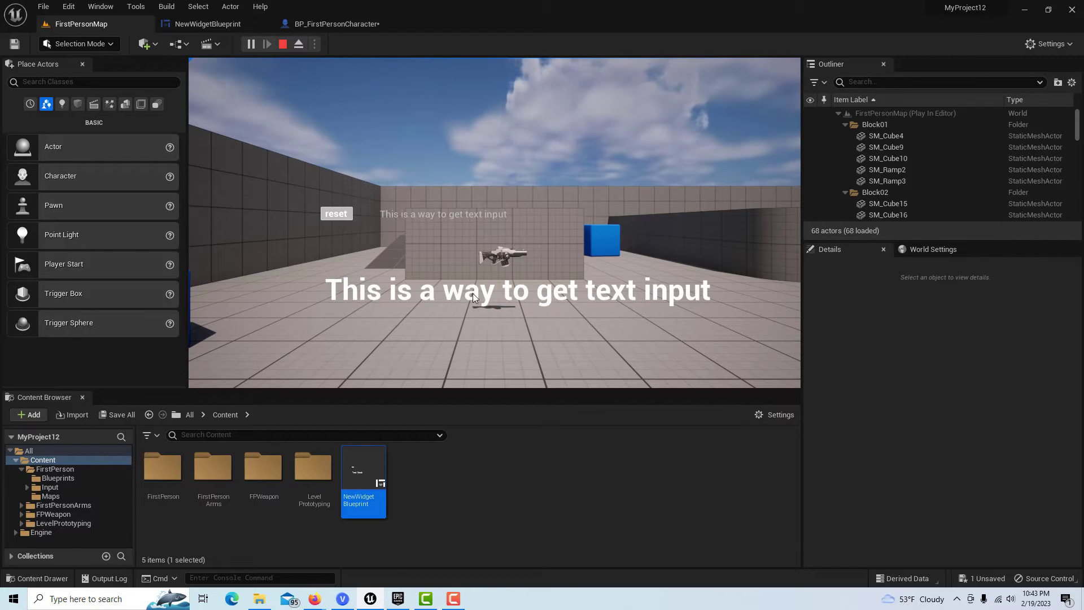
left_click(337, 217)
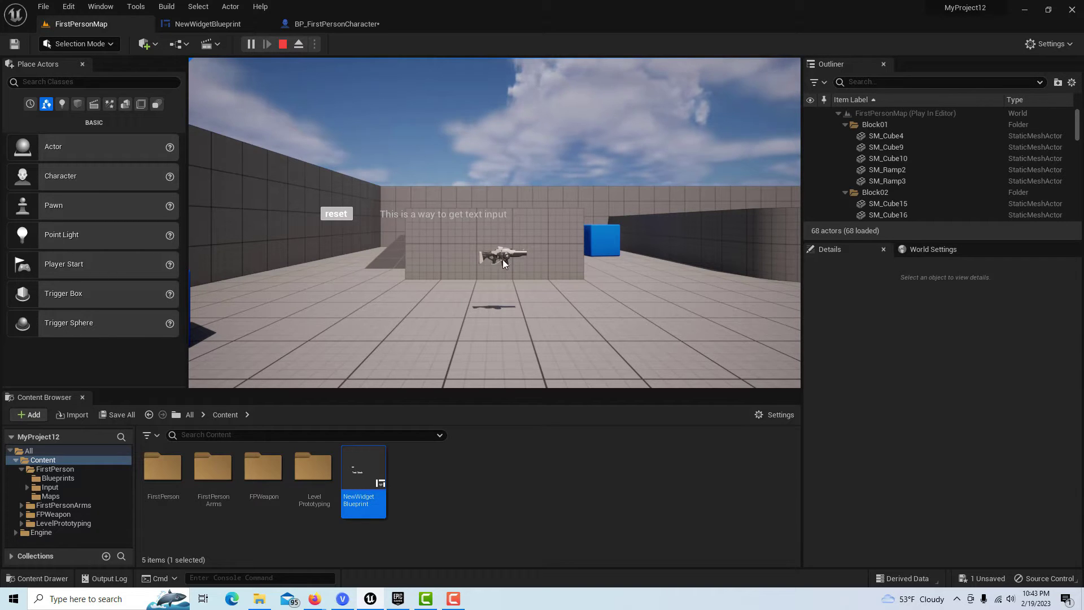
Create a new First Person project without saving the current one
left_click(43, 6)
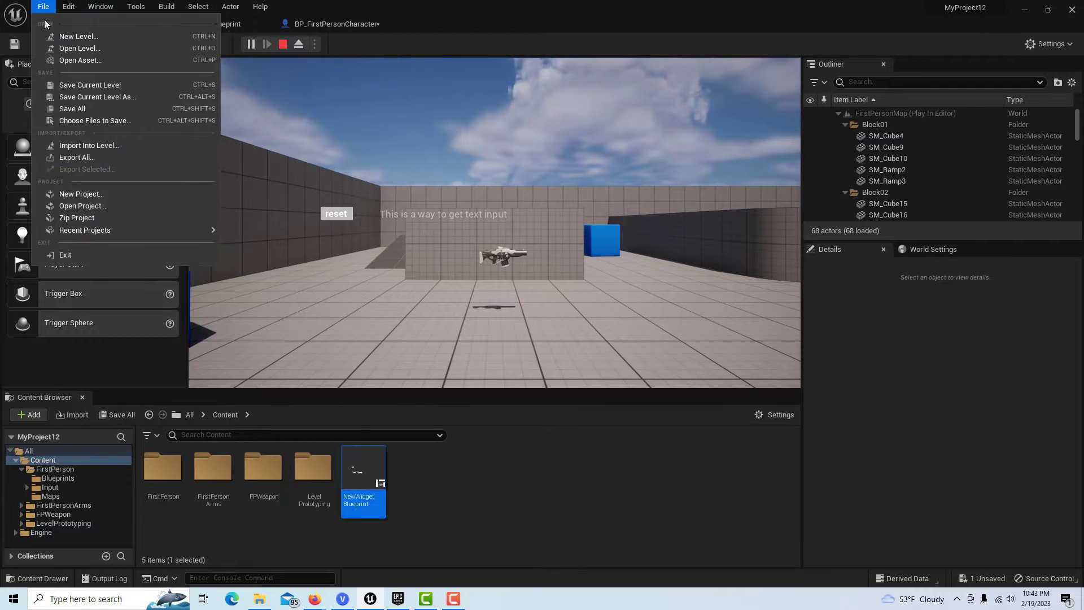
left_click(83, 193)
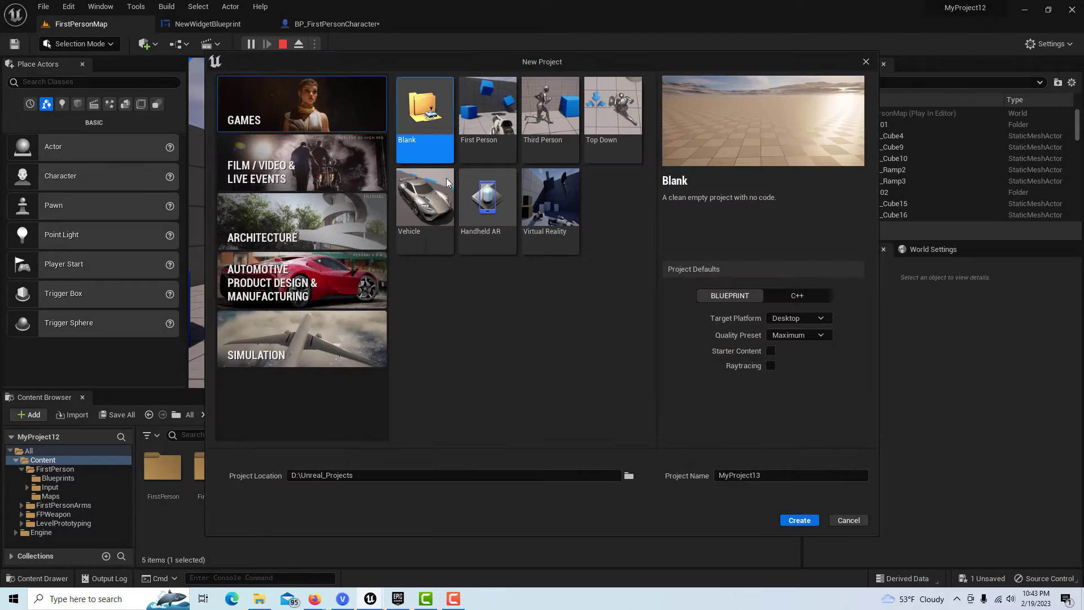
left_click(486, 124)
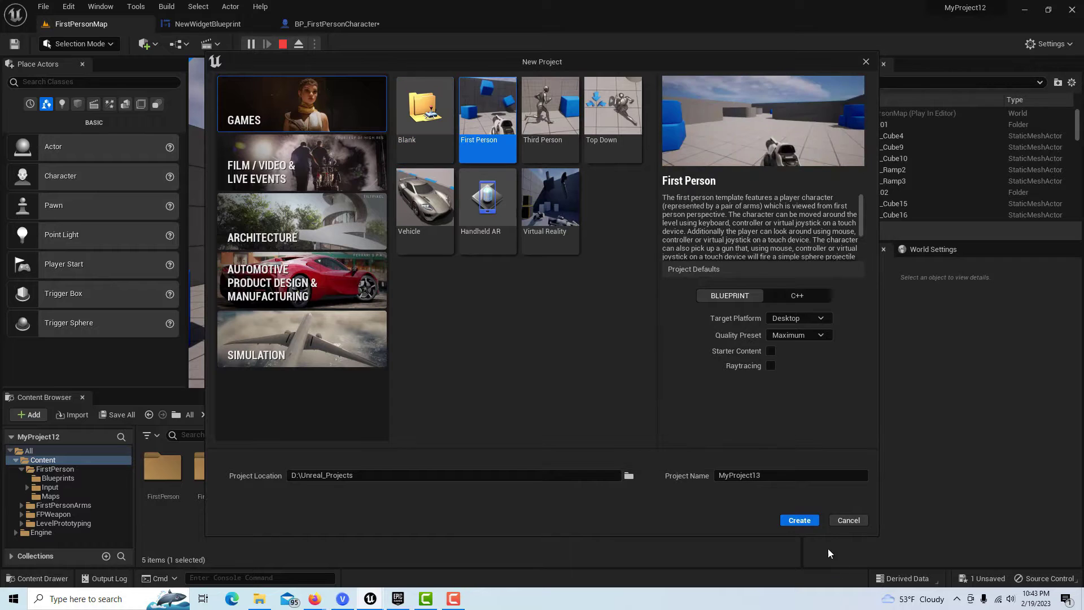
left_click(799, 520)
left_click(636, 424)
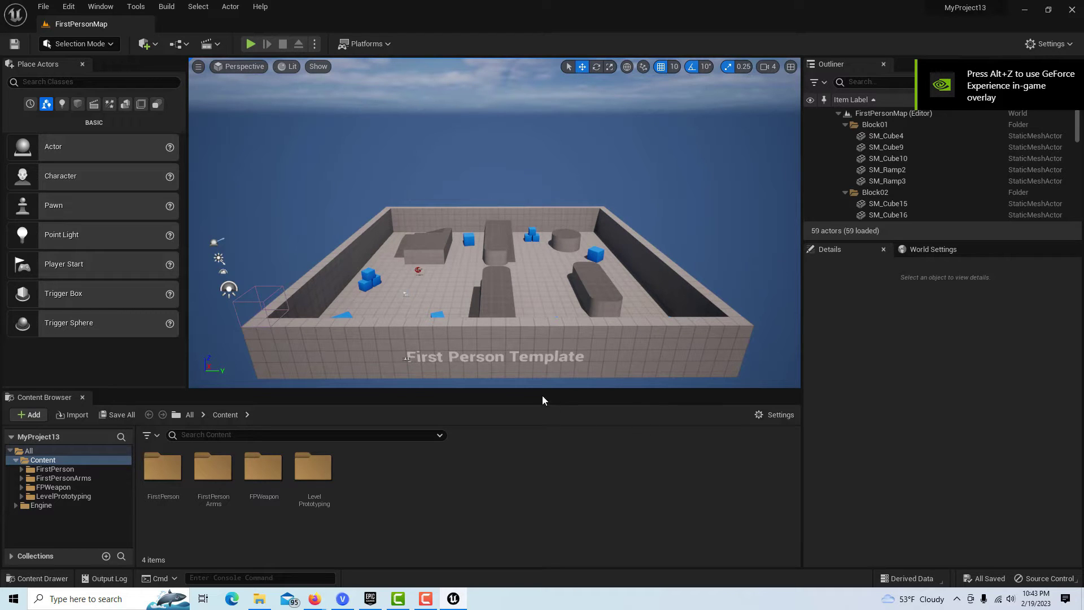
Create a User Widget blueprint, NewWidgetBlueprint, in the Content Browser and open it
right_click(459, 466)
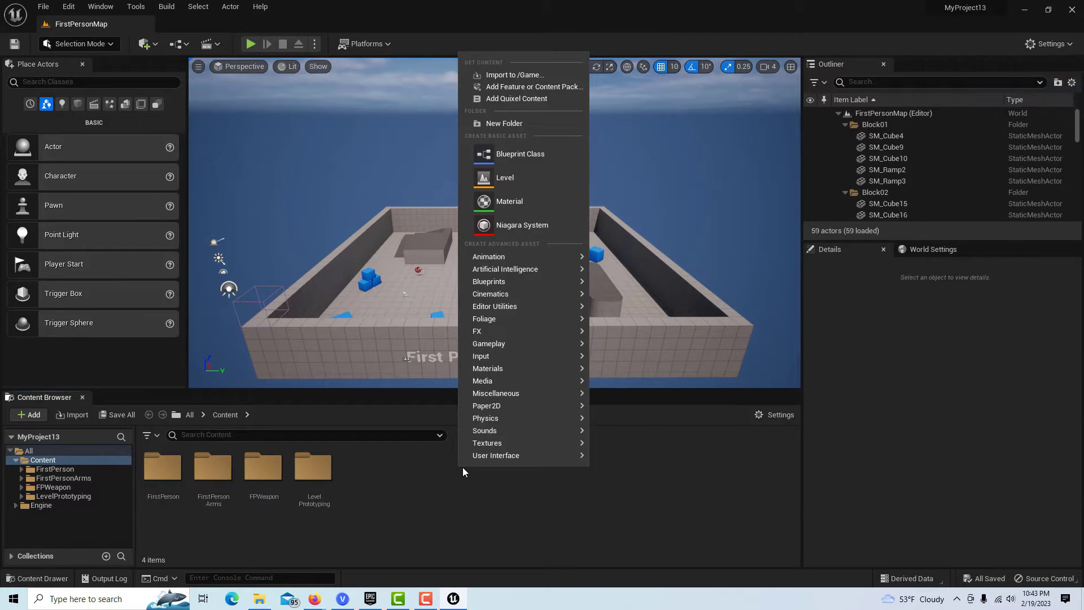
mouse_move(471, 459)
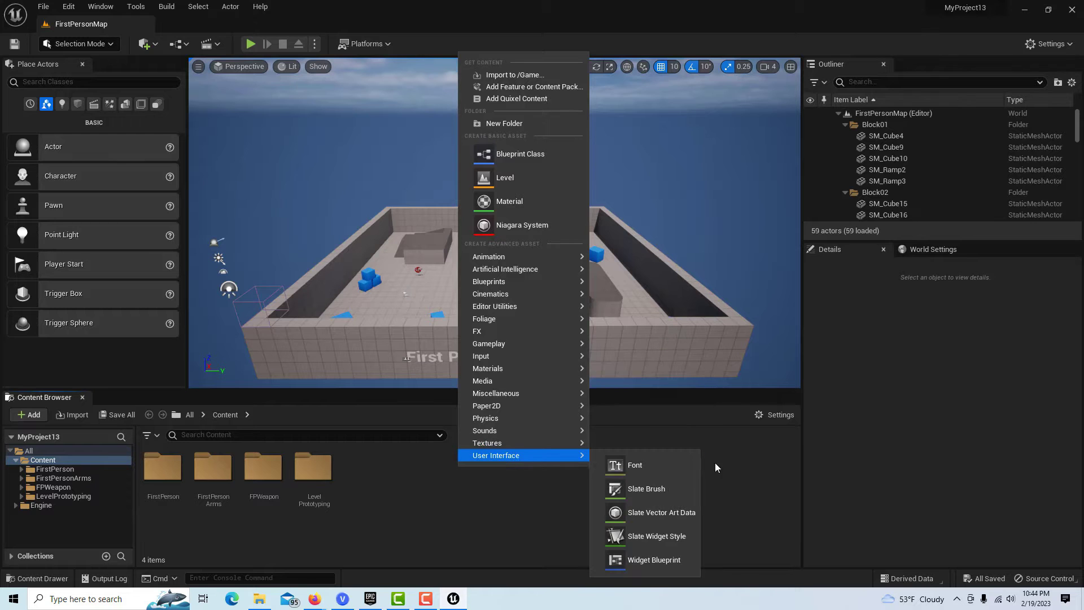
left_click(665, 560)
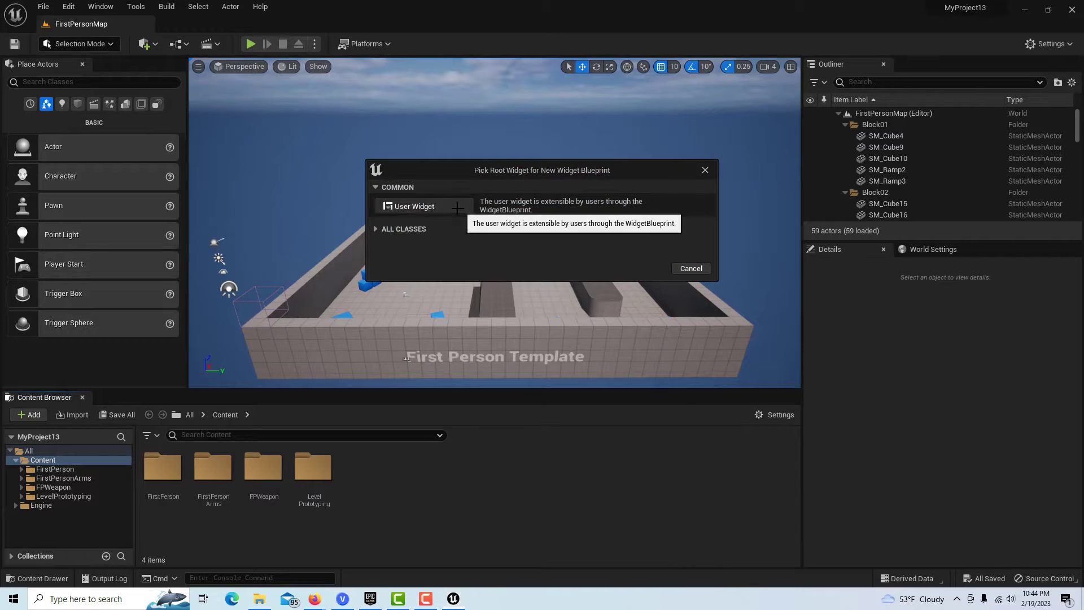
left_click(429, 203)
double_click(361, 469)
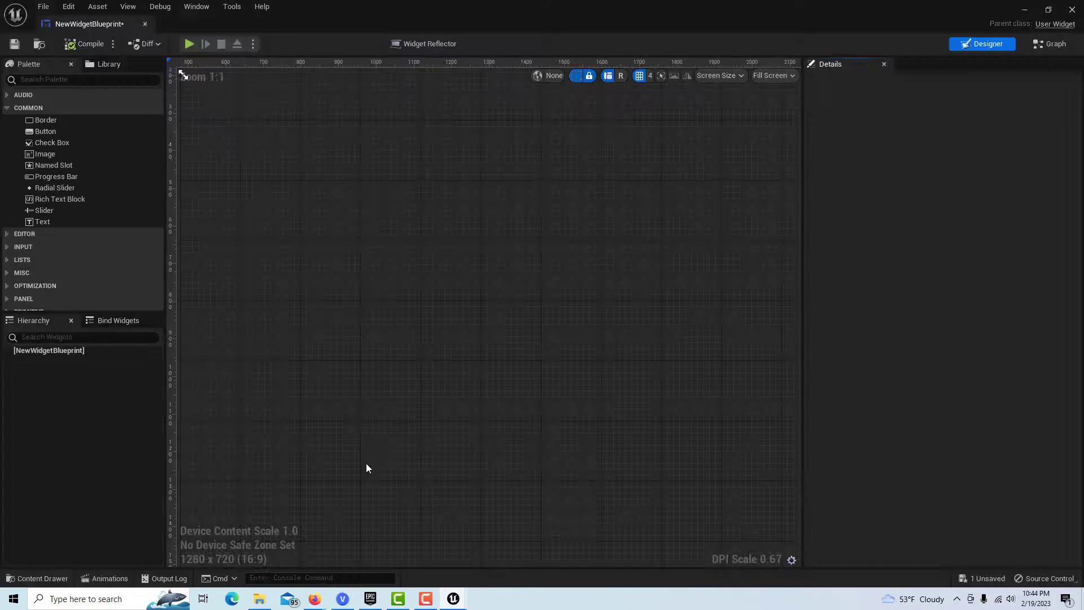
Add a Canvas Panel to the widget and place a Text Block on it
left_click(69, 78)
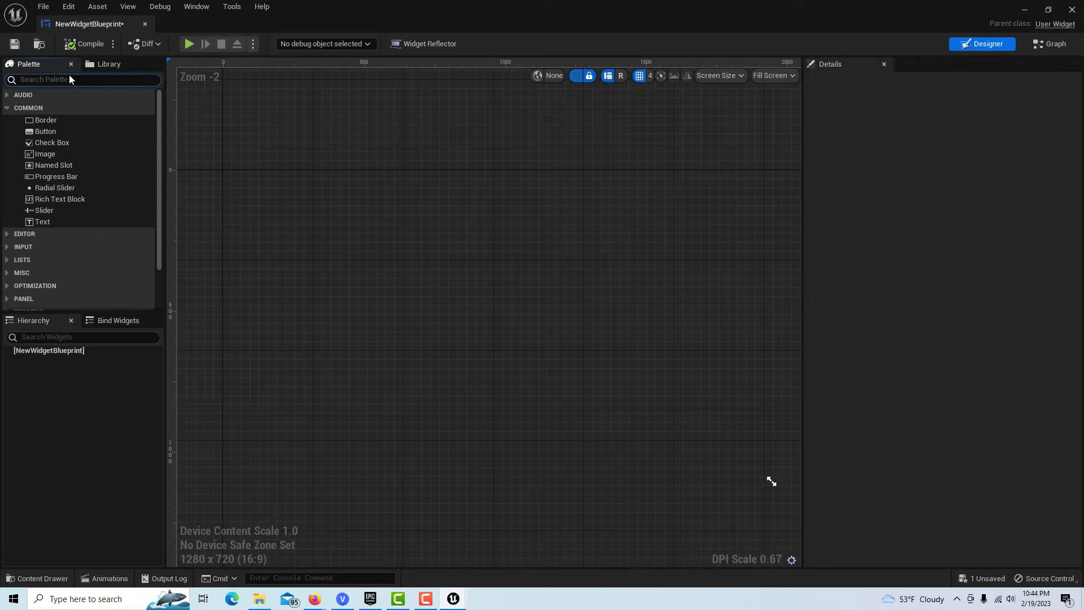
type("canva")
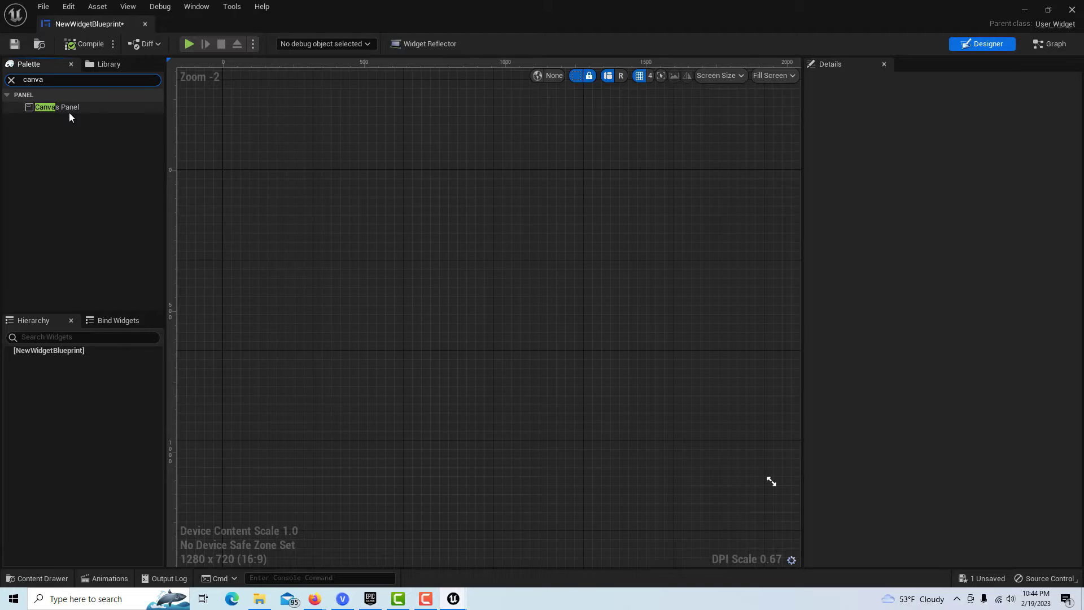
left_click_drag(69, 113, 354, 178)
left_click(56, 81)
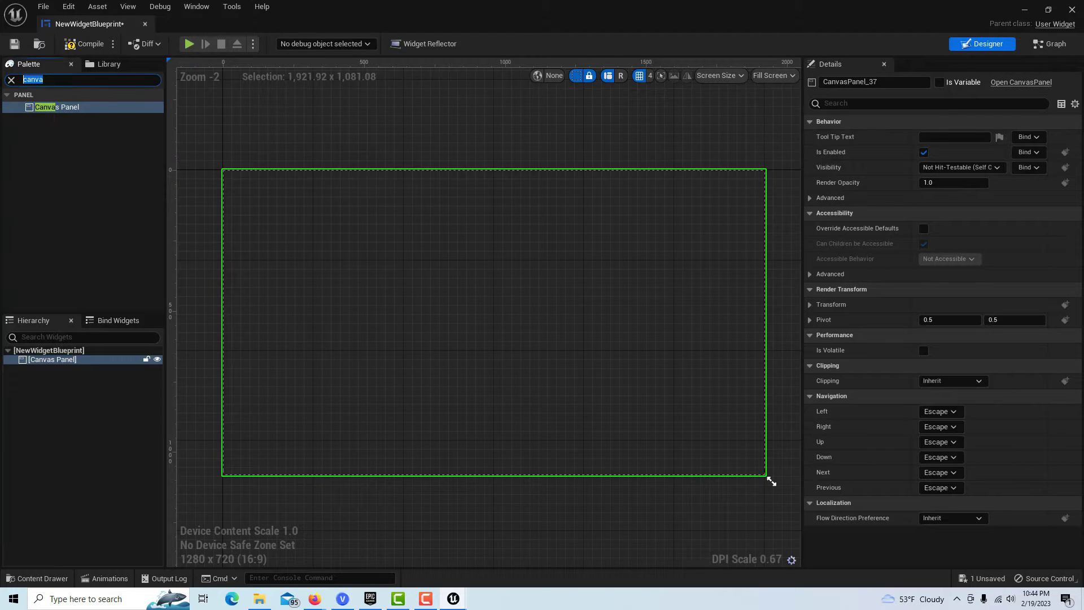
type("Text")
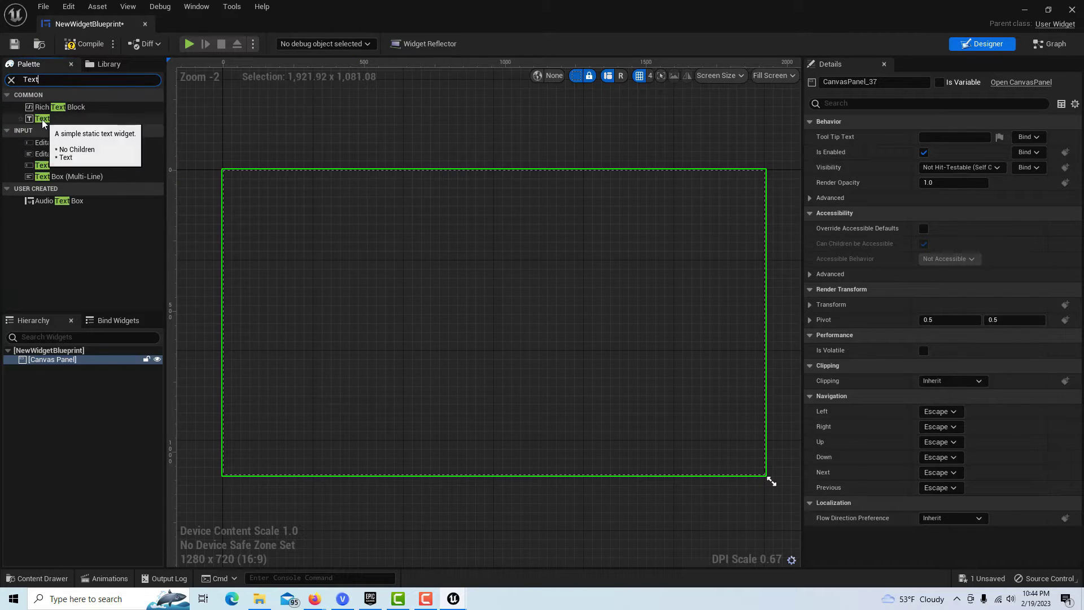
left_click_drag(46, 118, 451, 349)
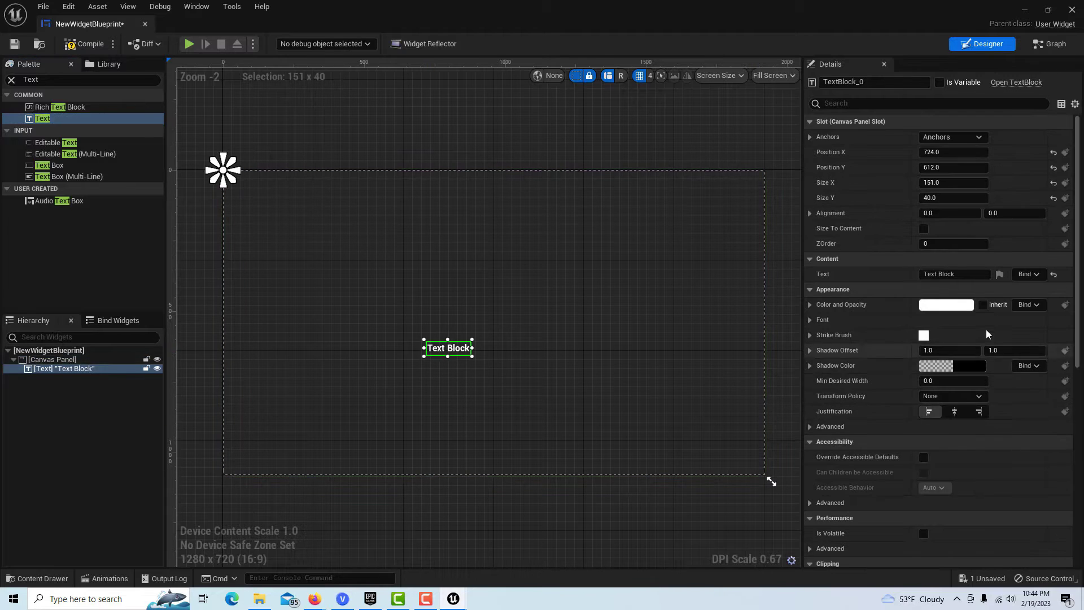
Set the Text Block's font size to 80, size it to content, and move it lower left
left_click(811, 320)
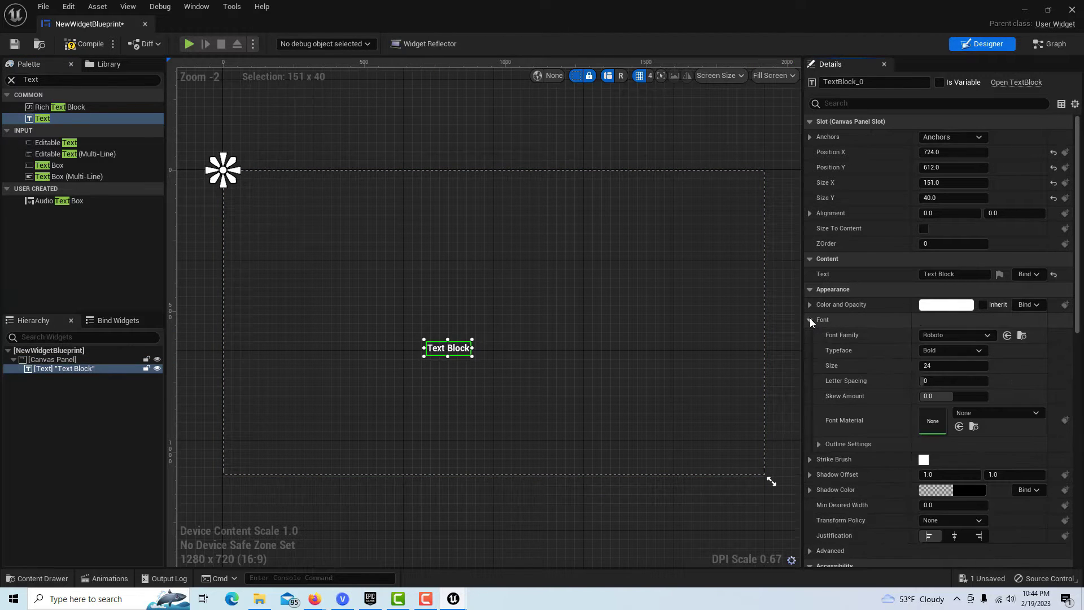
left_click_drag(940, 367, 983, 367)
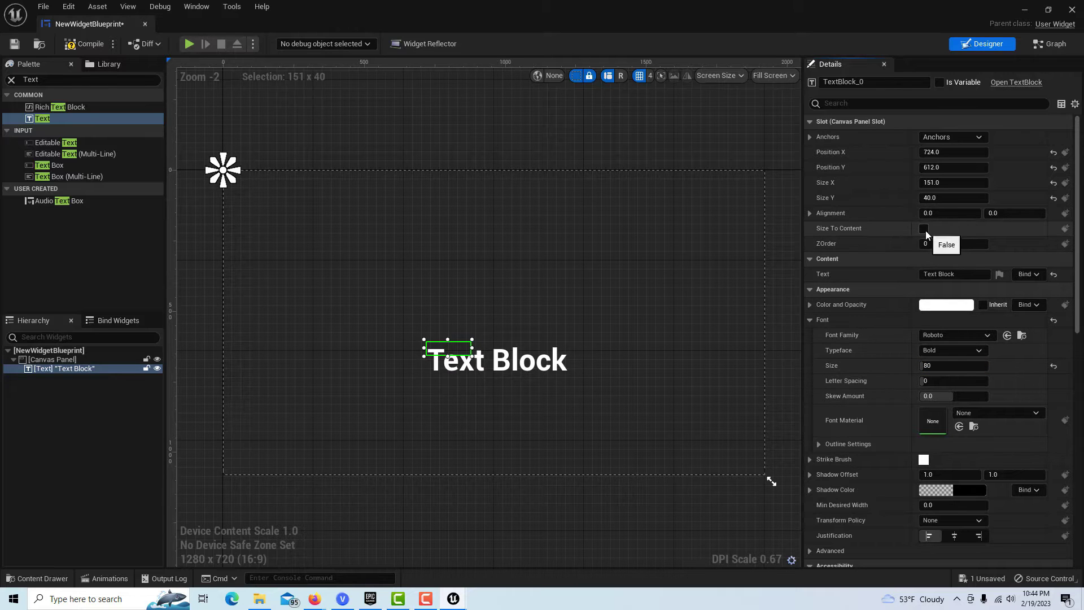
left_click(924, 228)
left_click_drag(527, 356, 391, 403)
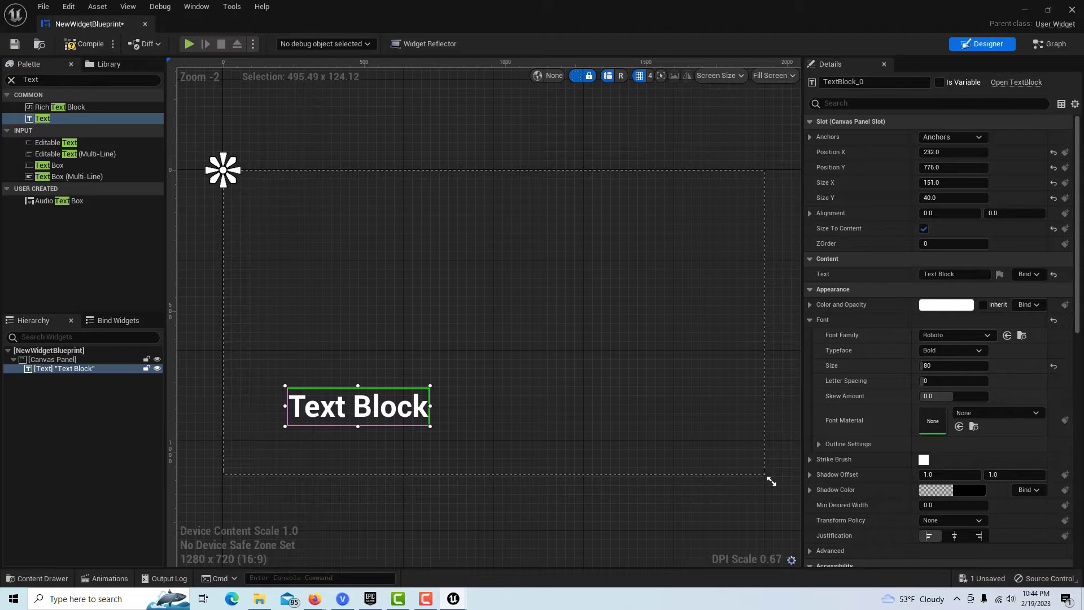
Add a Button to the canvas panel
left_click(79, 80)
type("button")
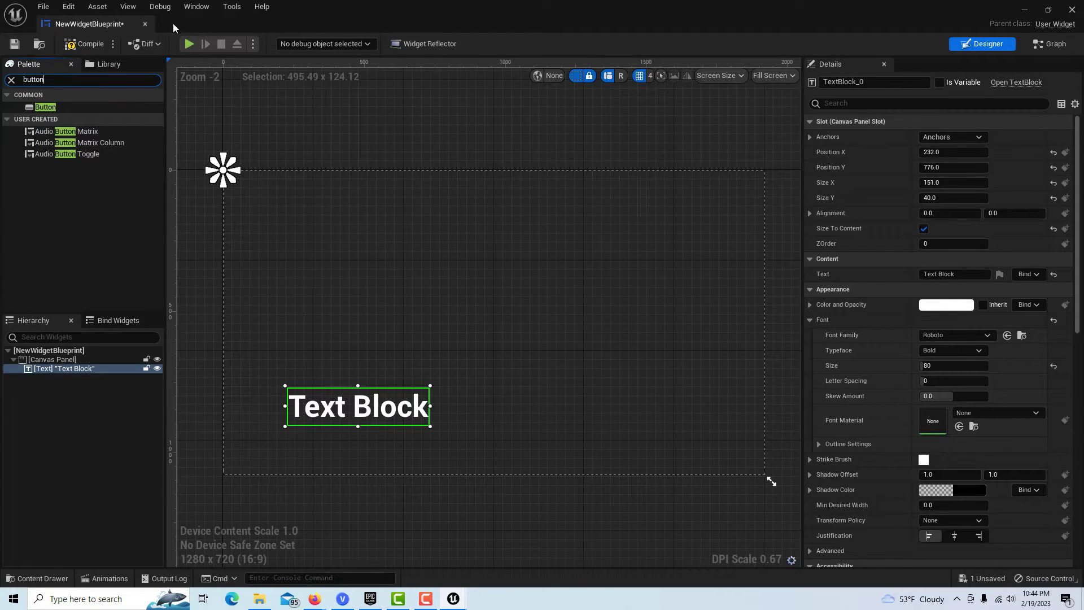
left_click_drag(45, 106, 44, 368)
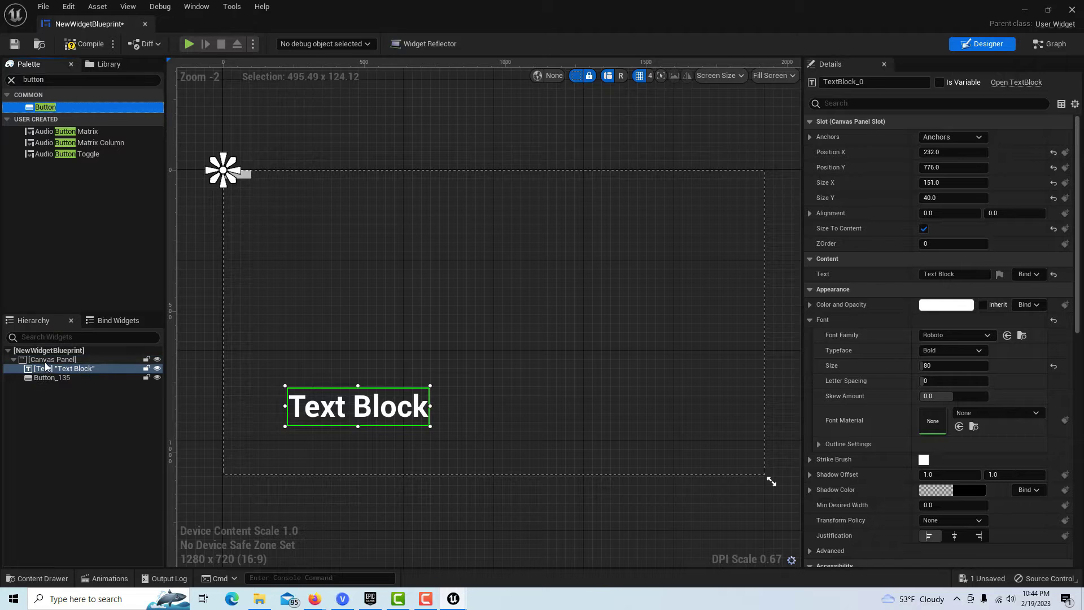
Place a Text label inside Button_135
double_click(57, 83)
type("text")
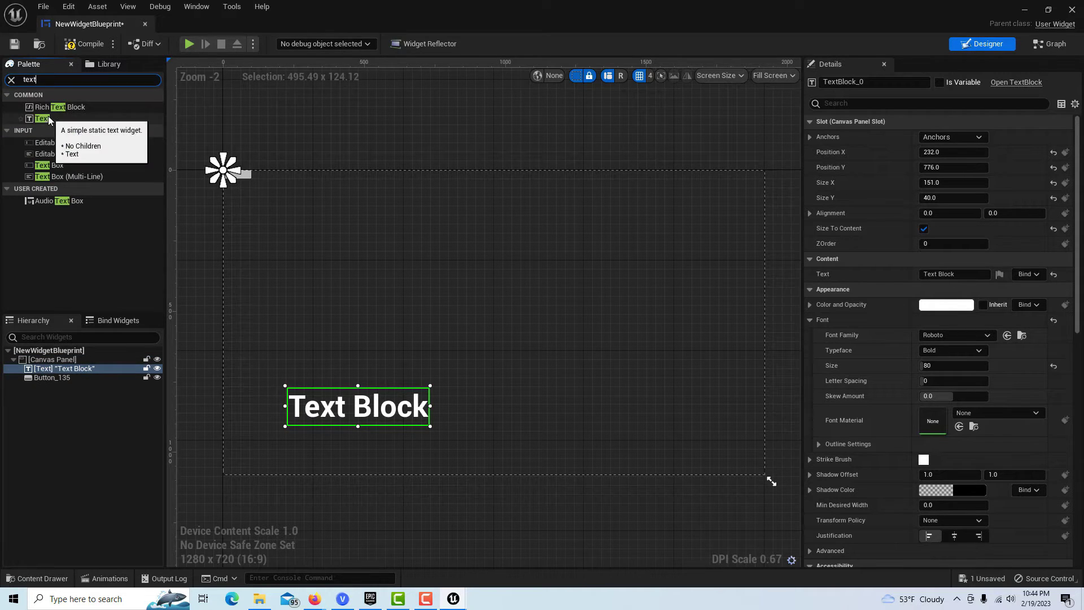
left_click_drag(49, 117, 58, 276)
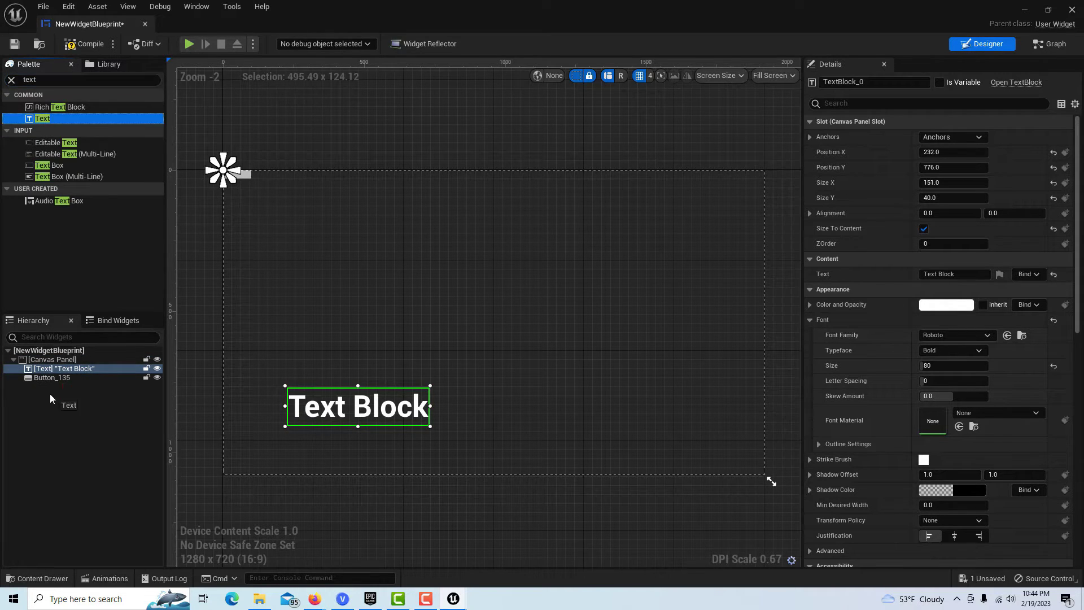
left_click_drag(49, 394, 50, 378)
left_click(47, 167)
Add a Text Box to the canvas, move Button_135 beside it at 636, 484, and size it to content
left_click_drag(46, 167, 657, 310)
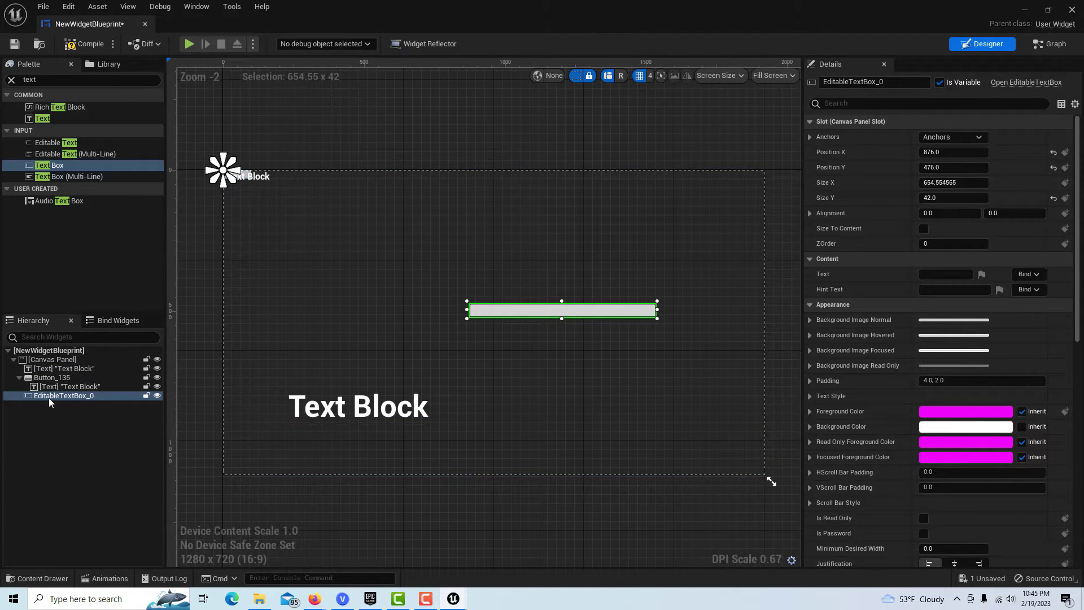
left_click(19, 377)
left_click(50, 377)
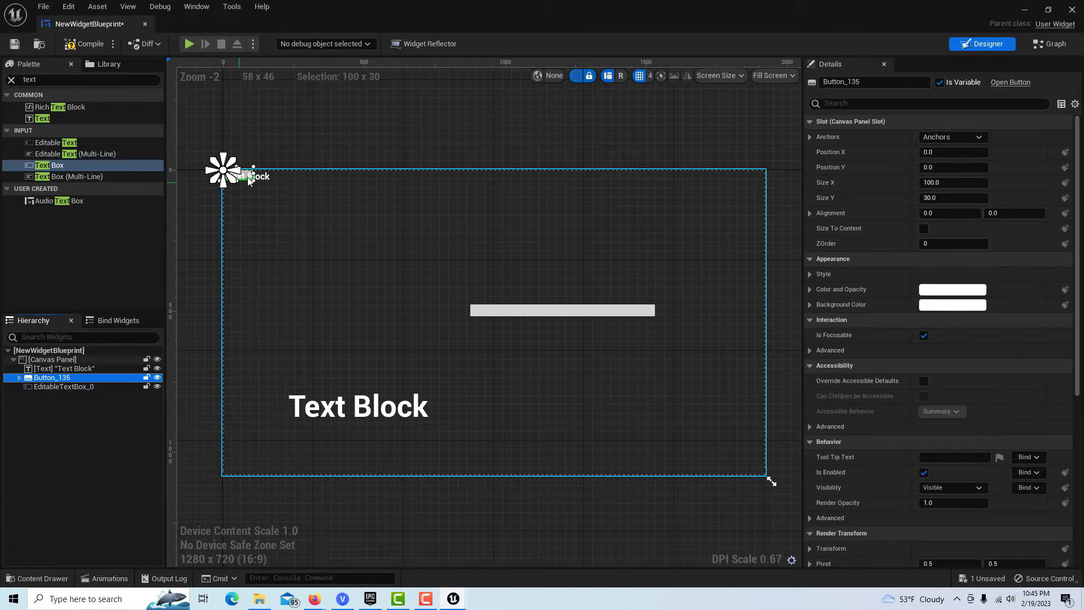
left_click_drag(249, 176, 418, 315)
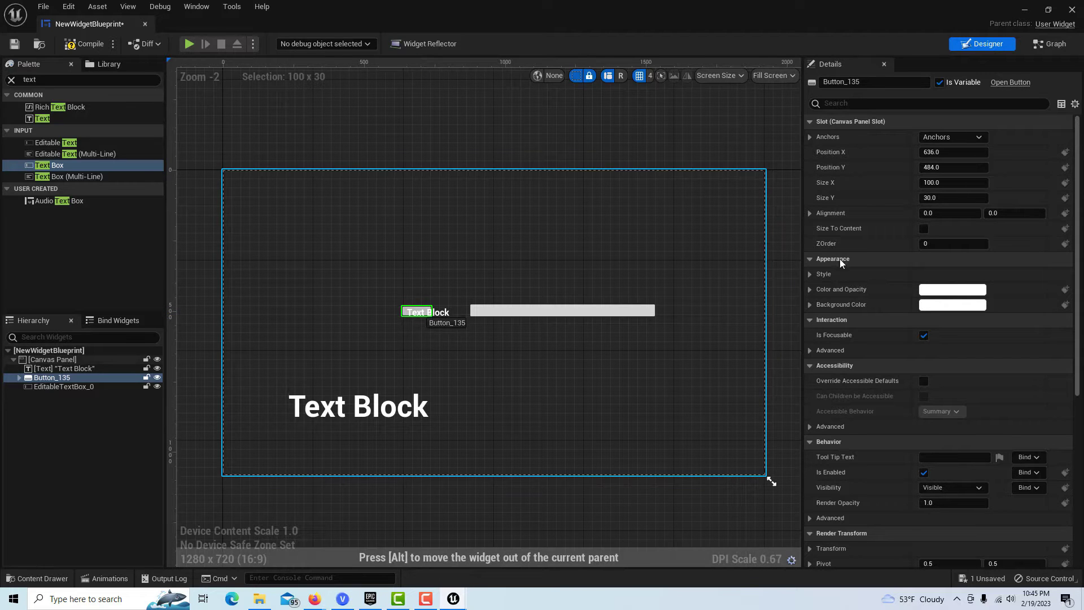
left_click(923, 229)
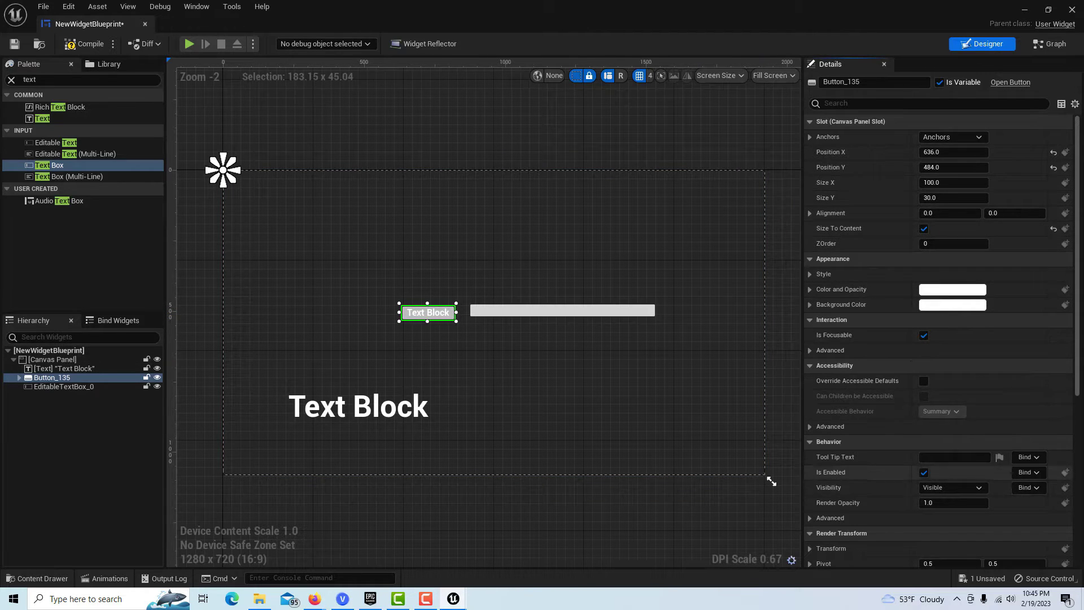
left_click(18, 377)
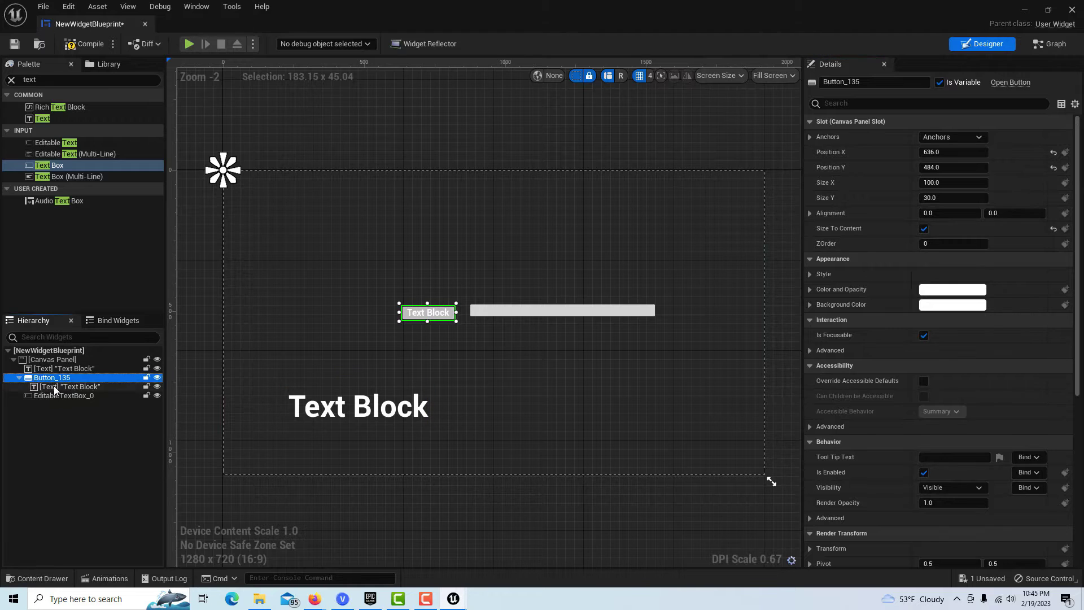
left_click(65, 386)
Change the button's child Text Block label from 'Text Block' to 'reset'
left_click(954, 197)
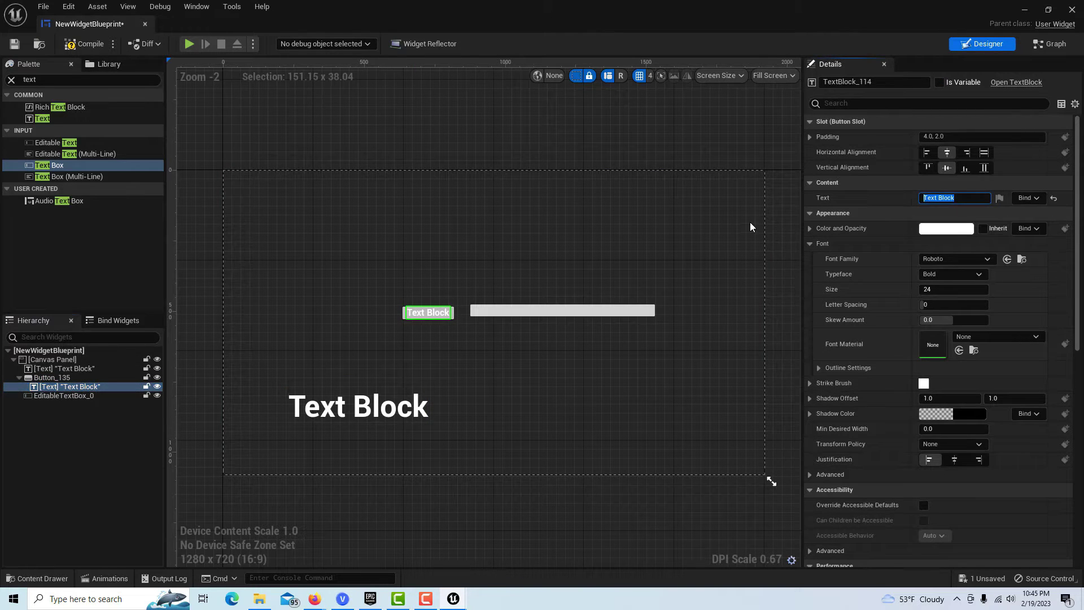
type("tes")
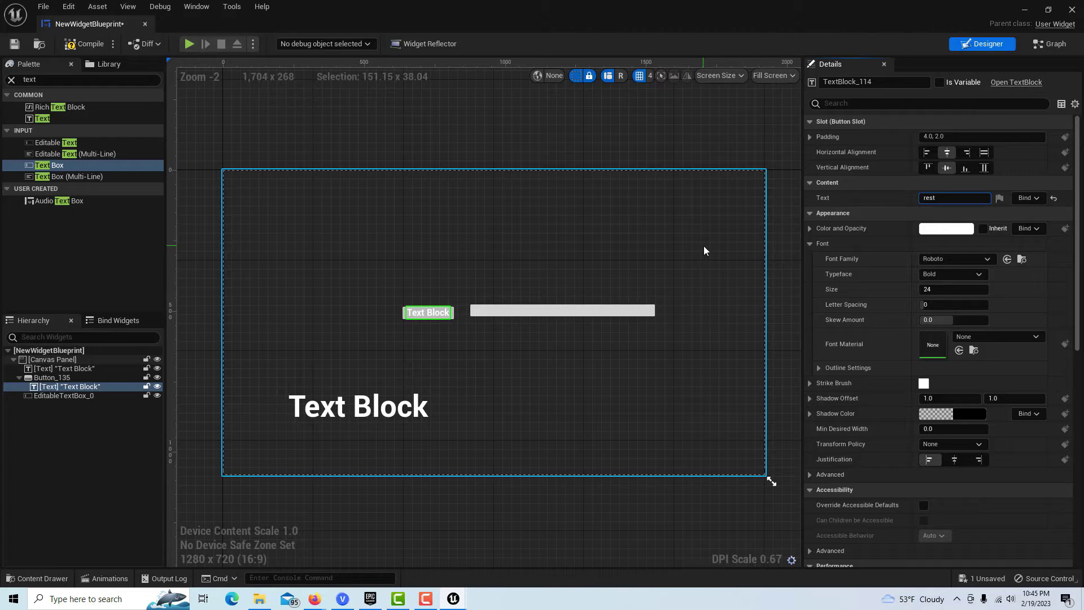
key("Return")
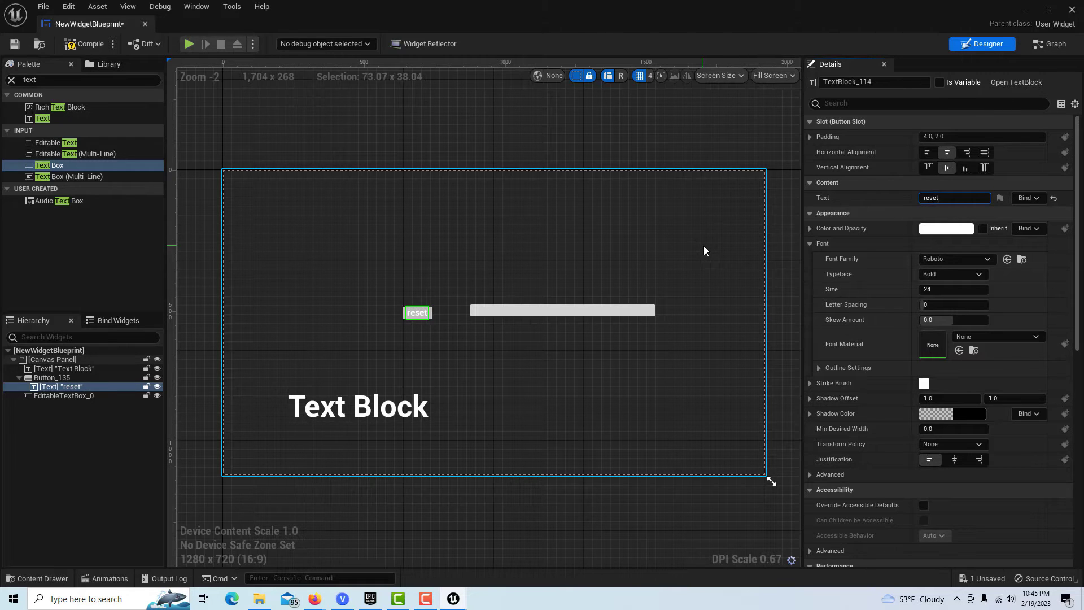
left_click(536, 373)
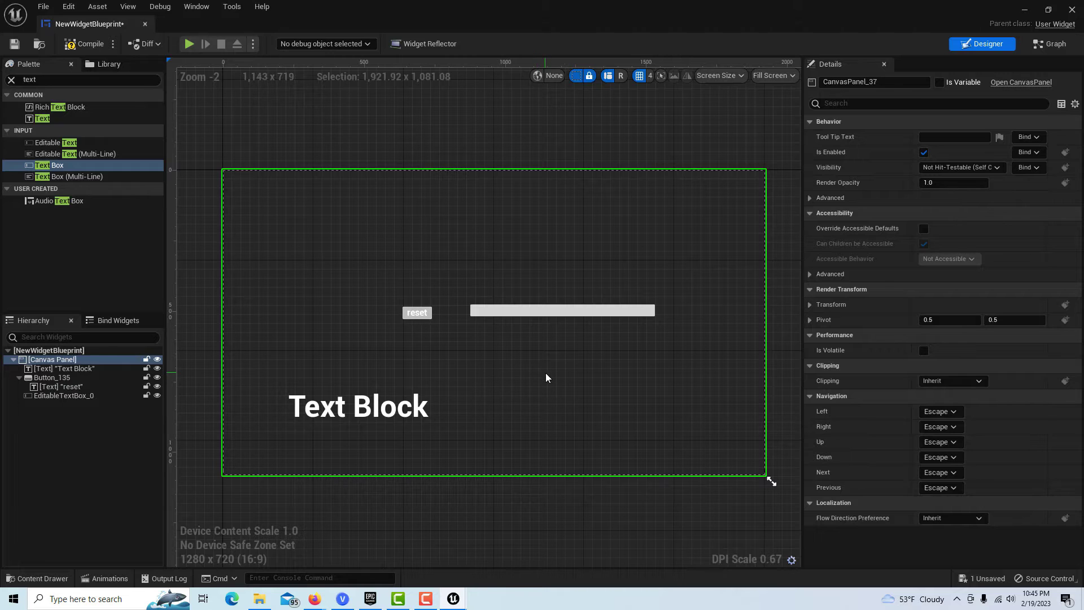
Move the reset button left to 232, 464 and the text box beside it at 388, 468
left_click(45, 377)
left_click_drag(421, 315, 272, 314)
left_click(81, 396)
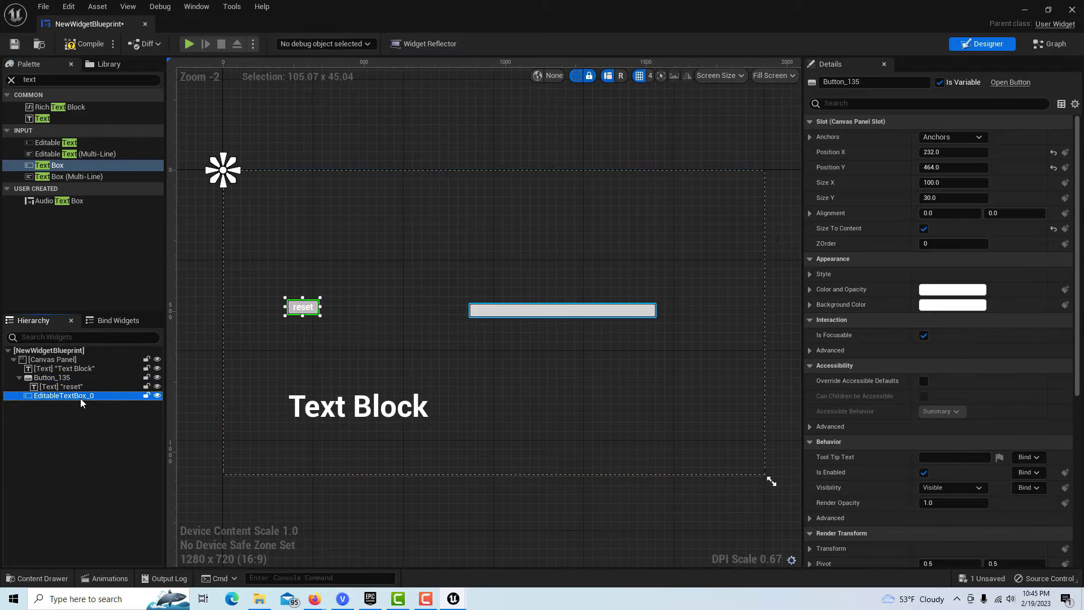
left_click_drag(484, 313, 350, 310)
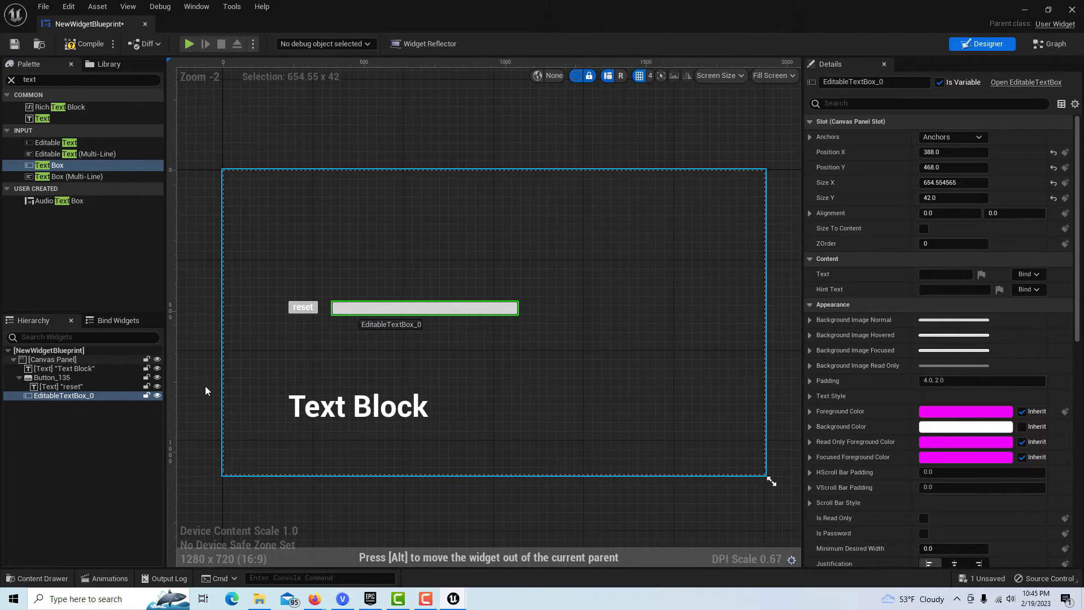
left_click(99, 397)
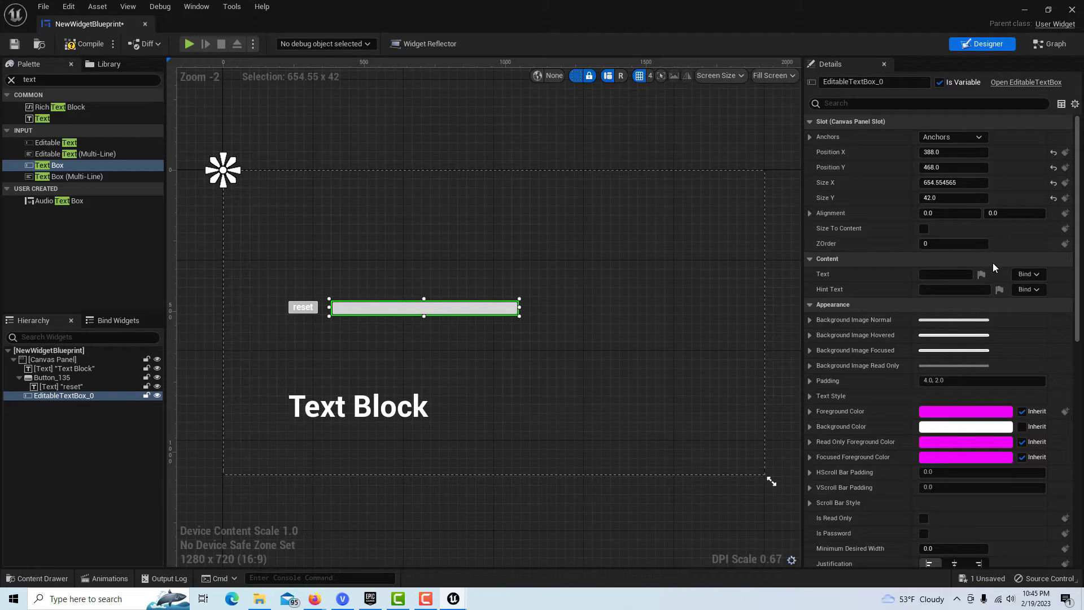
Set the text box's hint text to 'Enter text then press enter'
left_click(951, 288)
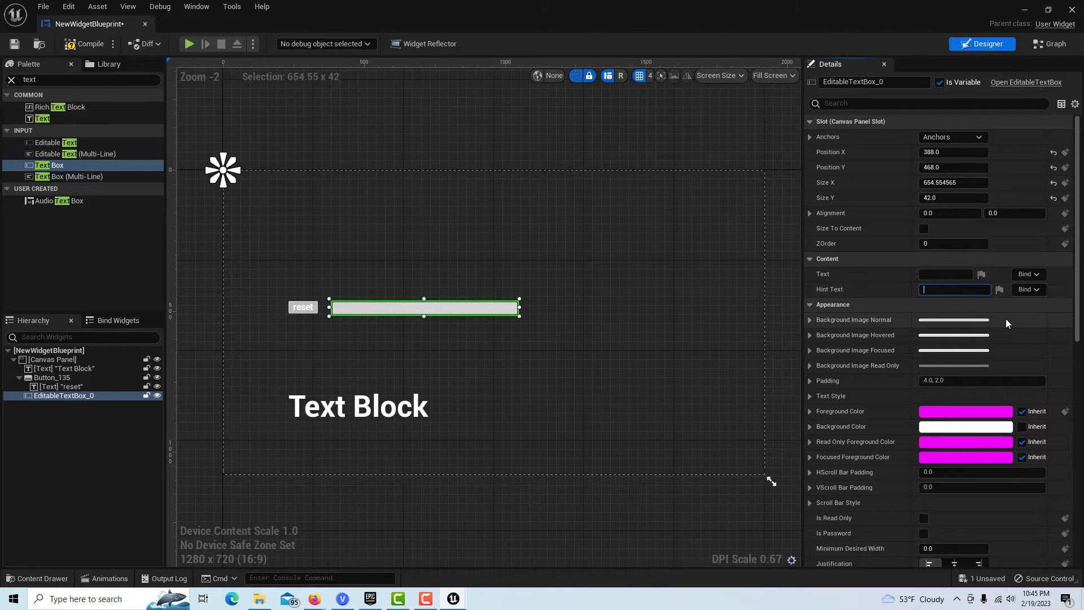
type("Enter text then press")
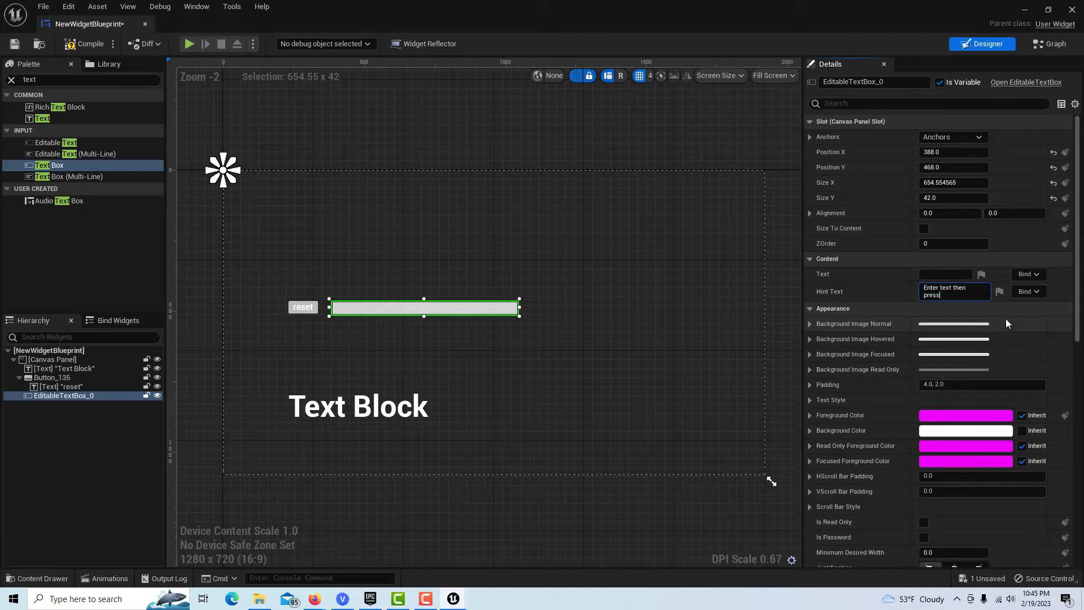
type(" enter.")
left_click(1049, 348)
Lower the text box's Background Color alpha to -0.224 to make it transparent
scroll(1023, 351, "down", 1)
scroll(1024, 351, "down", 2)
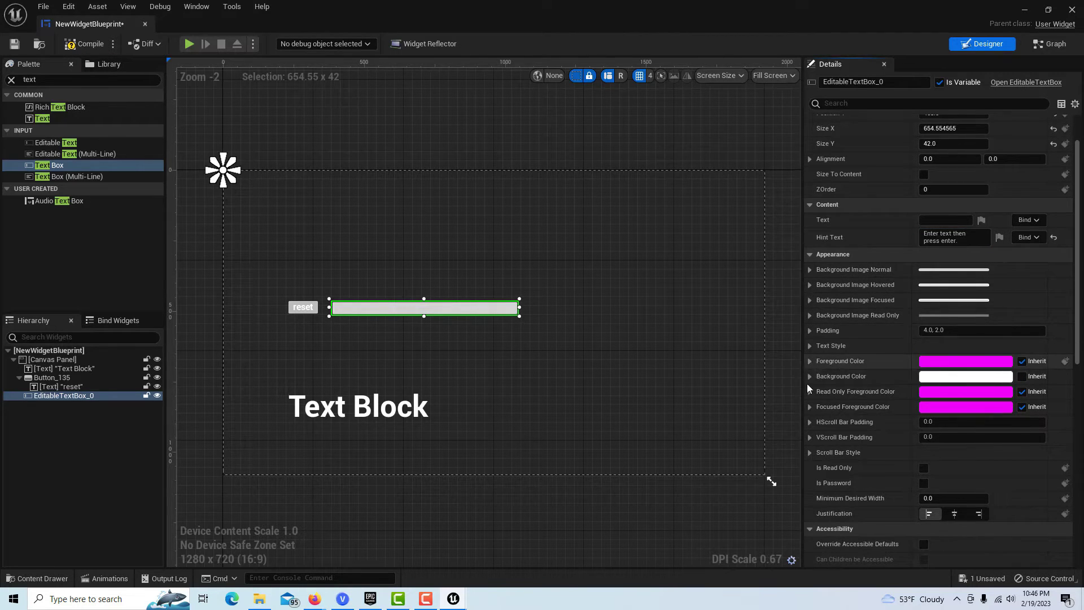
left_click(811, 377)
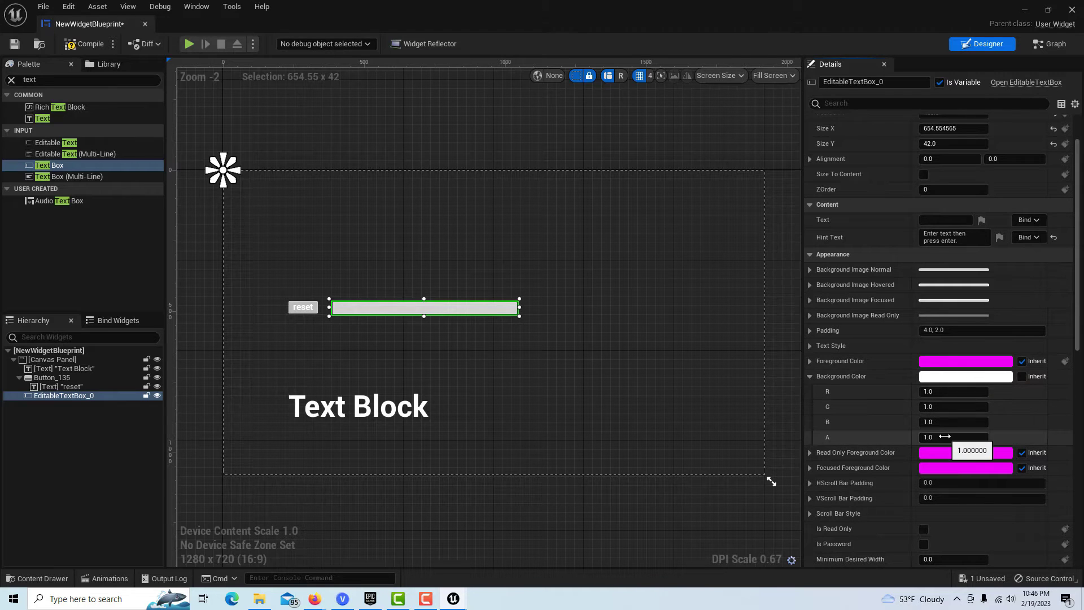
left_click_drag(953, 437, 893, 439)
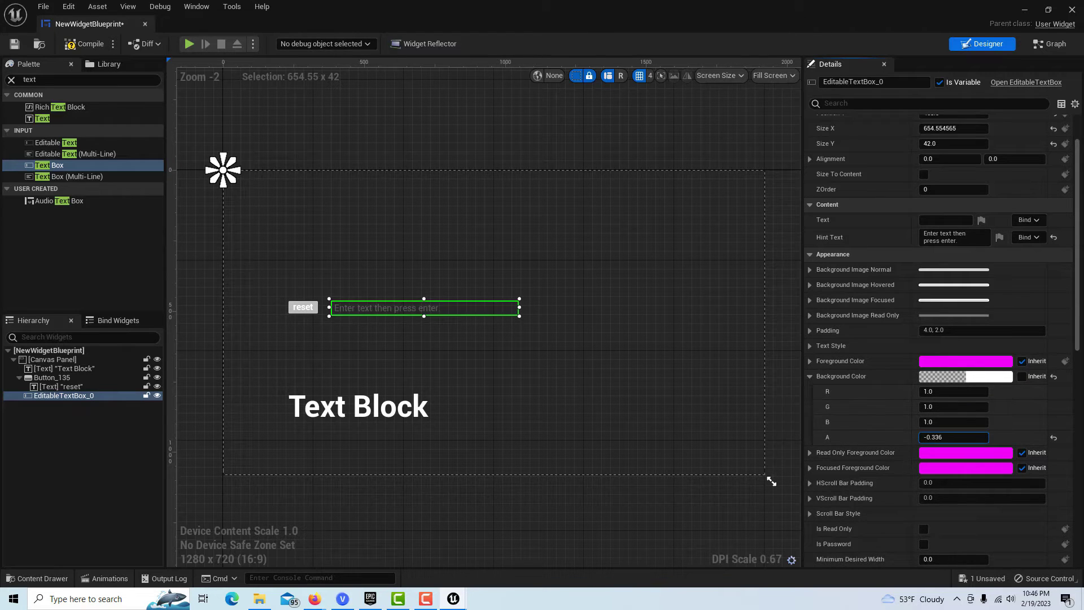
left_click(562, 376)
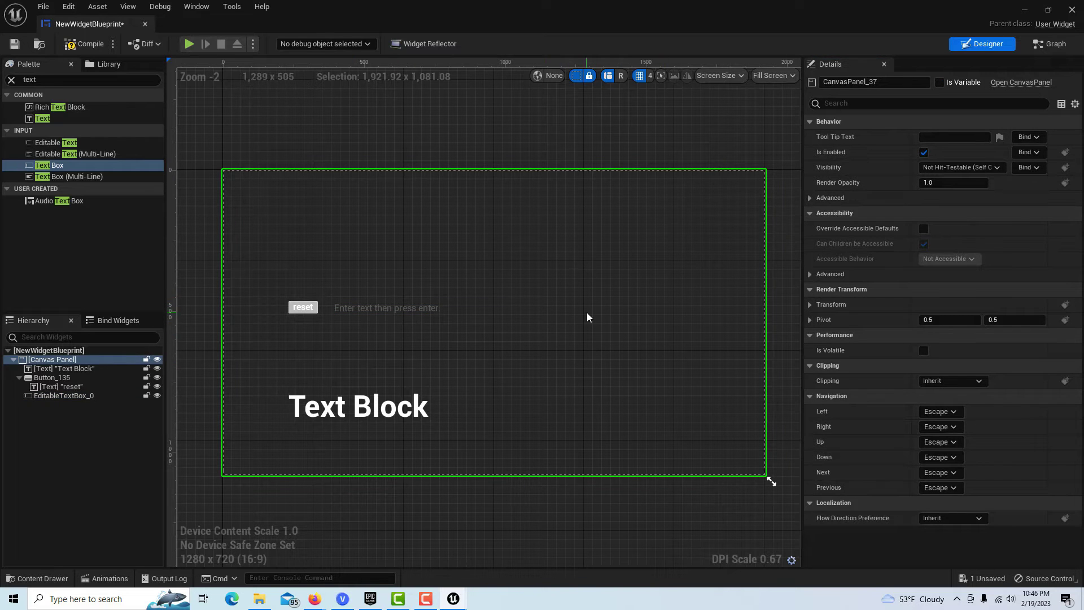
left_click(77, 397)
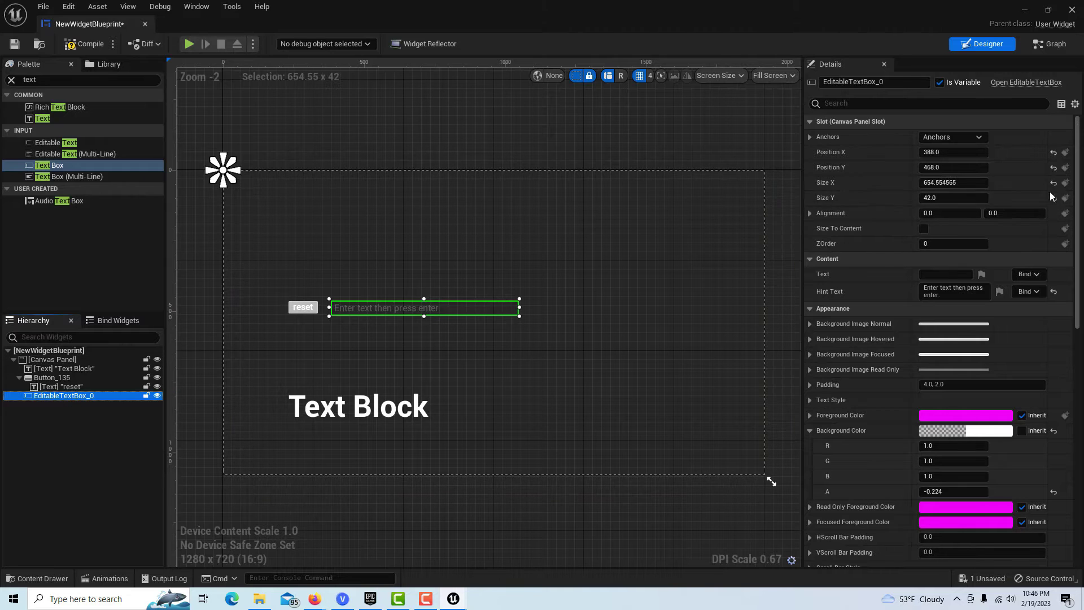
left_click_drag(1079, 192, 1079, 429)
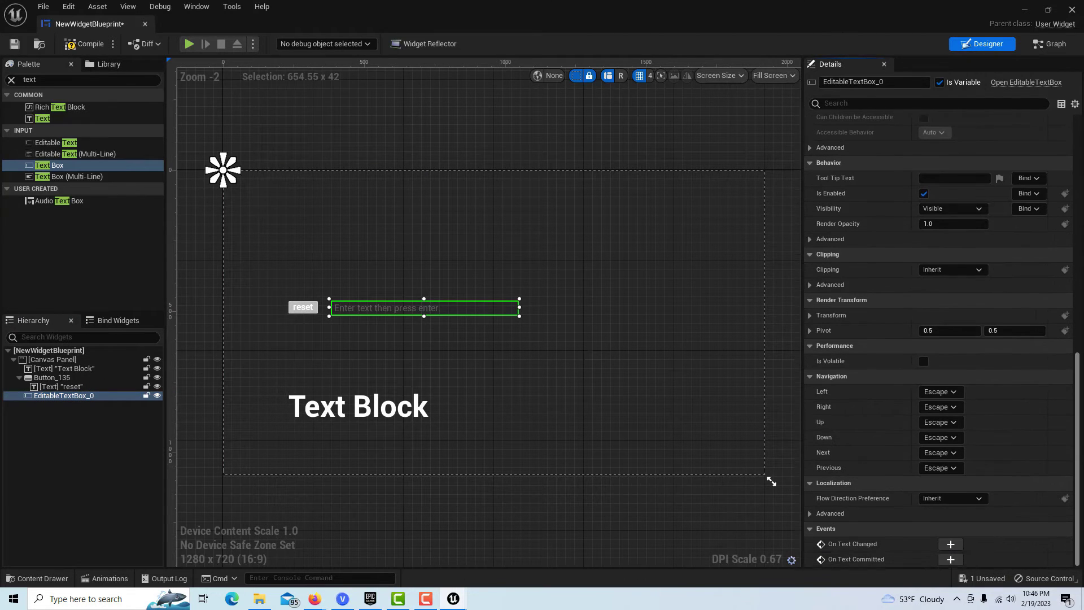
Add an On Text Committed event for EditableTextBox_0 and move its node left in the Event Graph
left_click(950, 558)
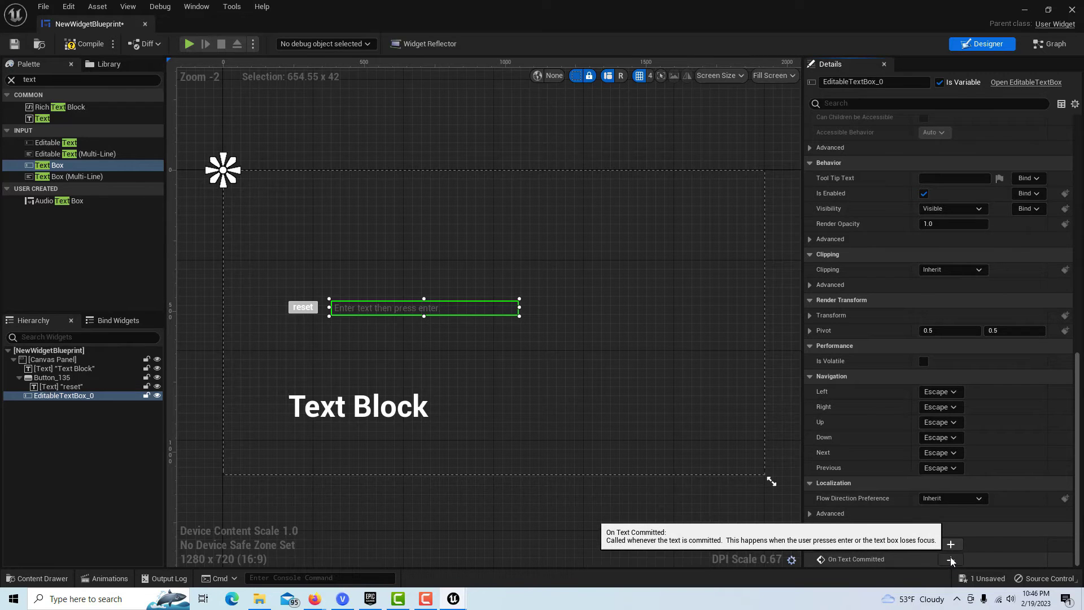
left_click_drag(623, 292, 407, 293)
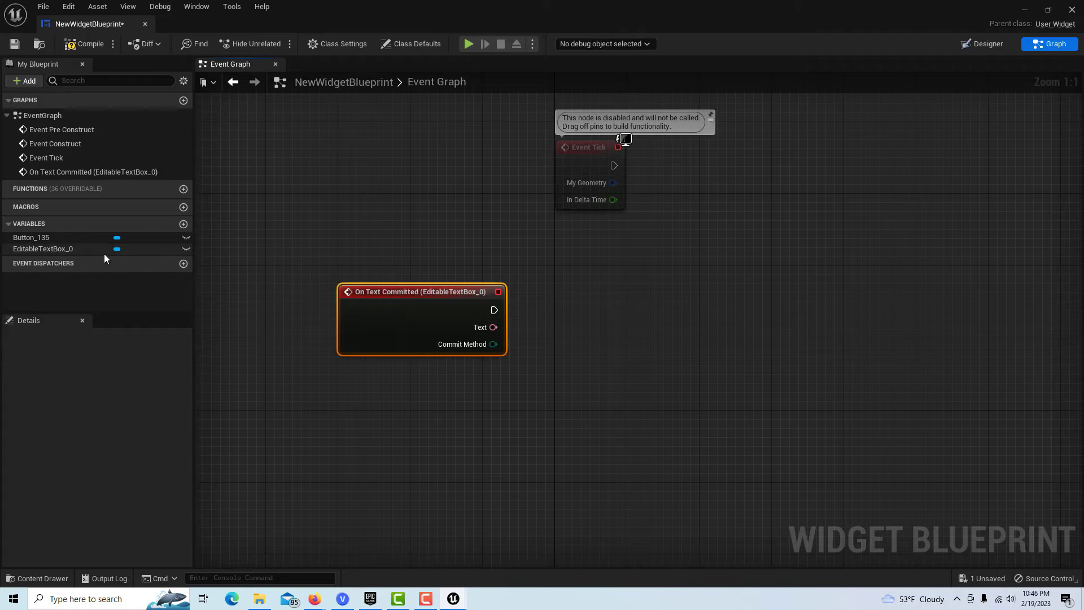
left_click(996, 45)
Tick Is Variable on the large Text Block (TextBlock_0) and save the widget blueprint
left_click(347, 409)
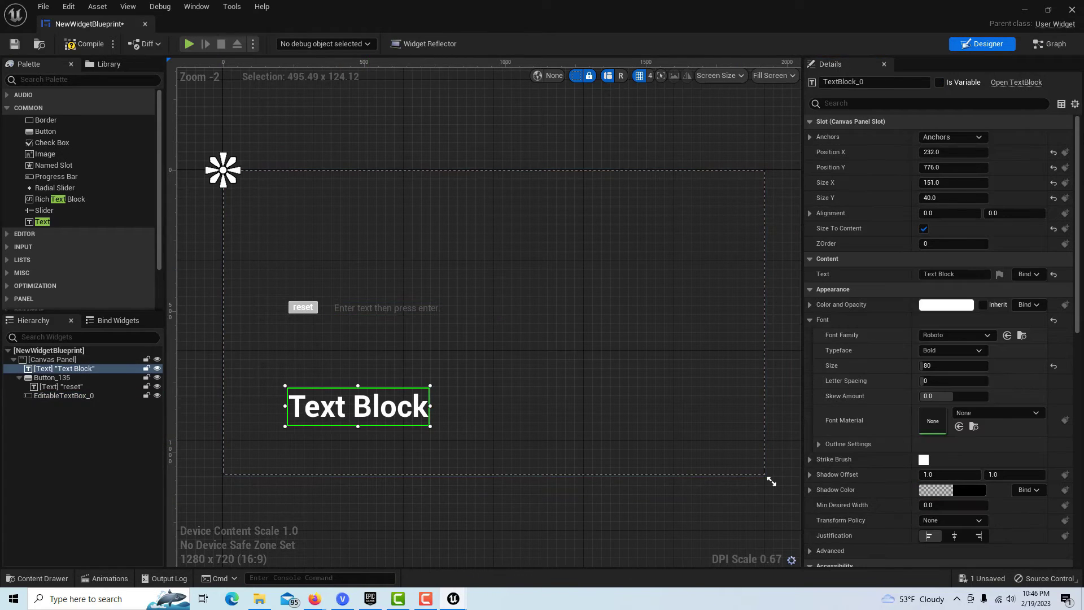
left_click(940, 83)
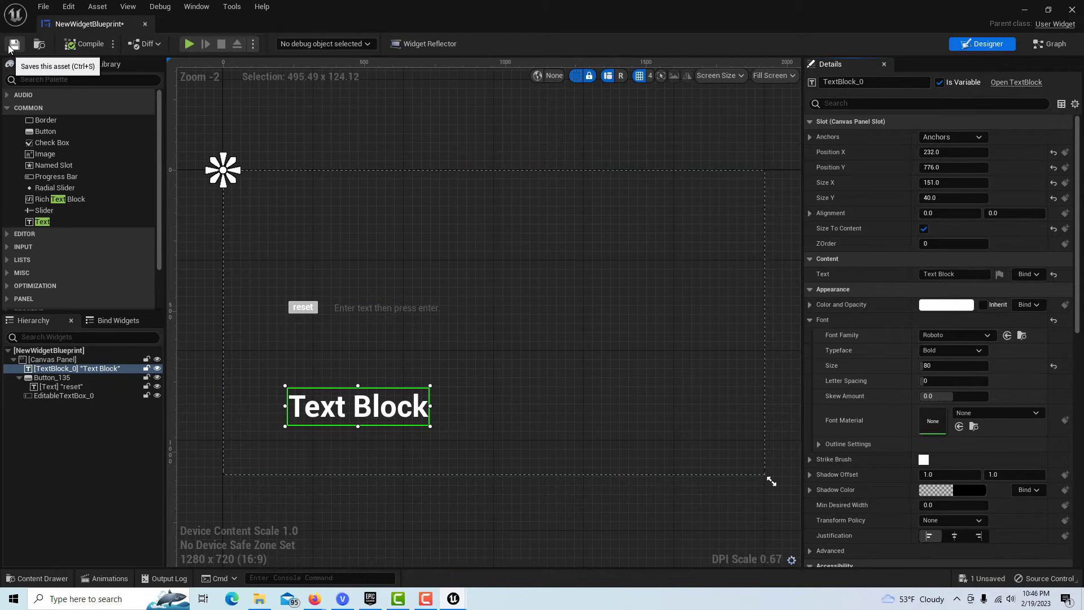
left_click(15, 44)
left_click(1049, 44)
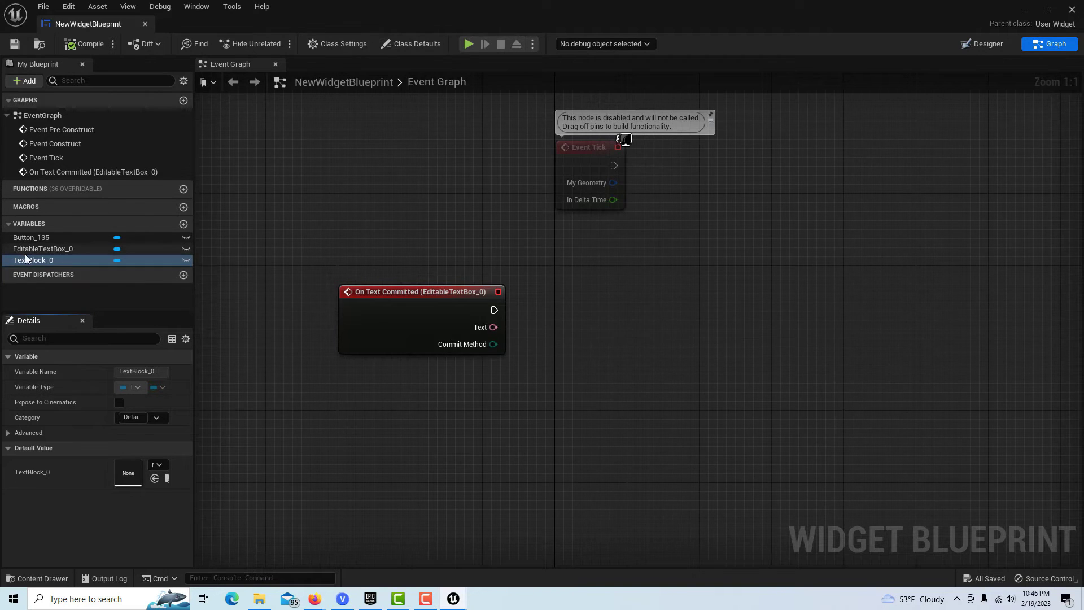
Add a TextBlock_0 getter and a SetText (Text) node targeting it
left_click_drag(26, 258, 559, 347)
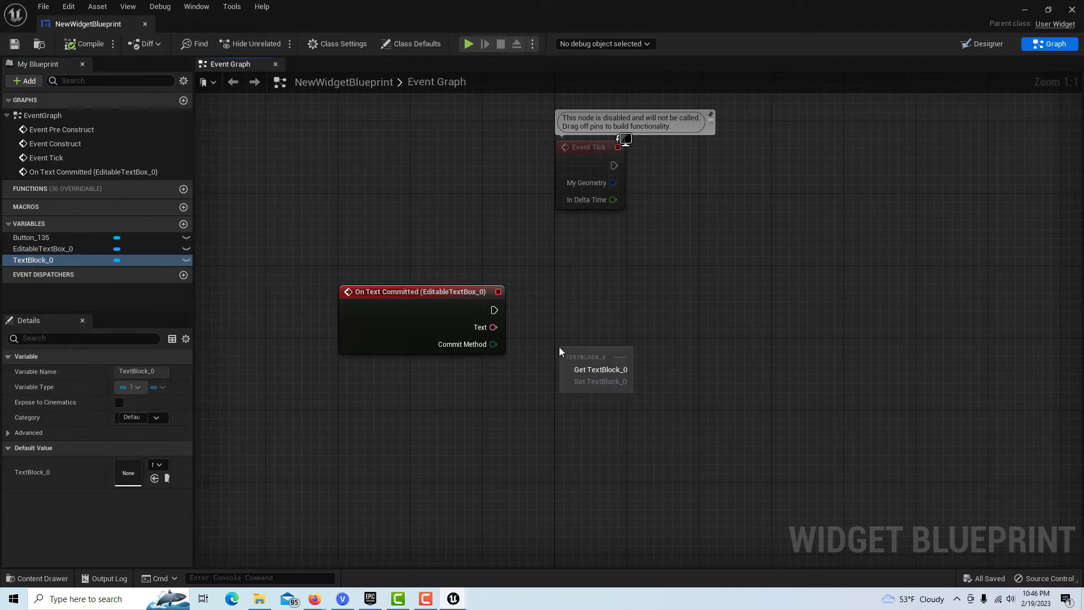
left_click(613, 369)
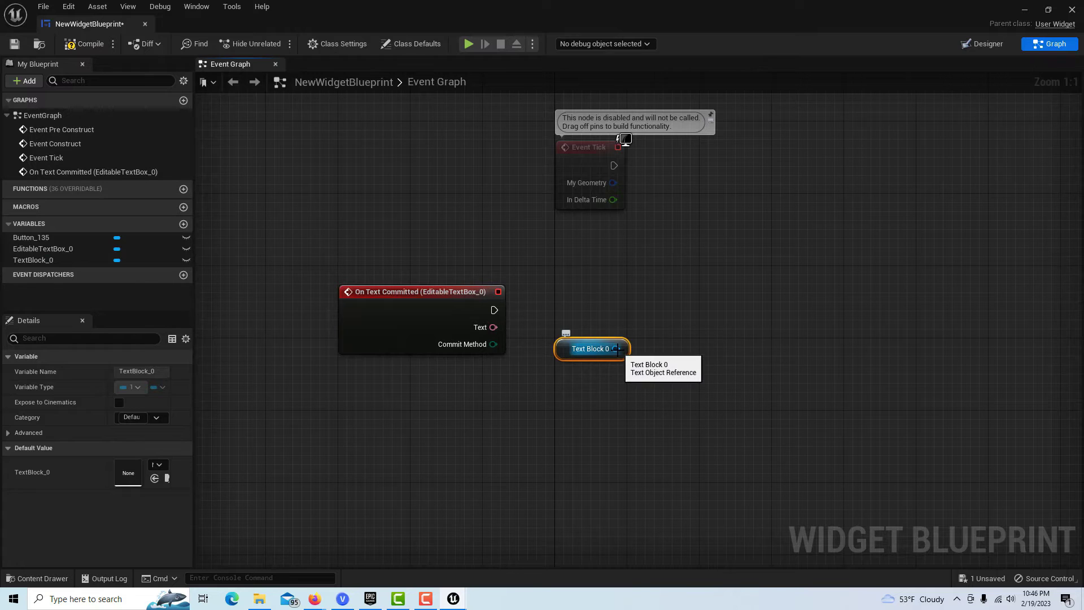
left_click_drag(616, 348, 710, 319)
type("set text")
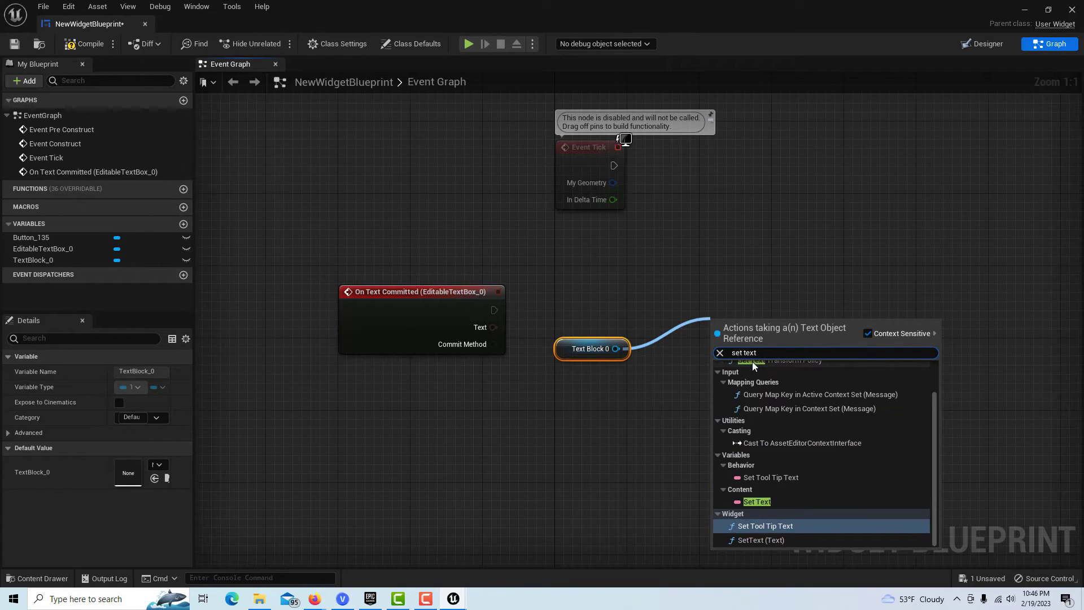
left_click(773, 540)
Wire On Text Committed's Text into SetText's In Text and connect the exec pins
left_click_drag(762, 346, 726, 300)
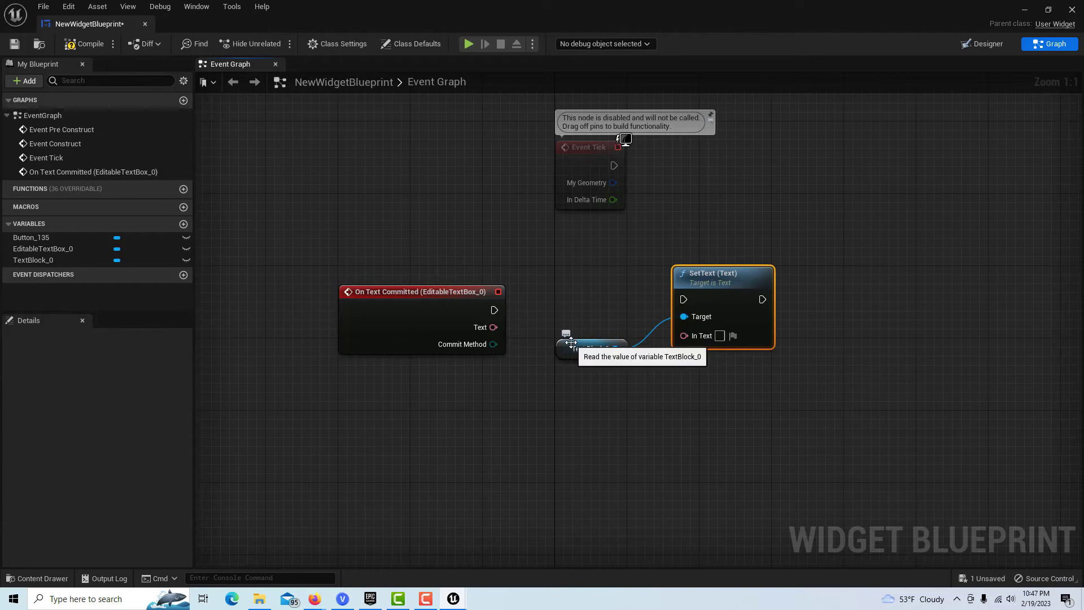
left_click_drag(562, 345, 528, 382)
left_click_drag(495, 328, 684, 335)
left_click_drag(494, 309, 684, 300)
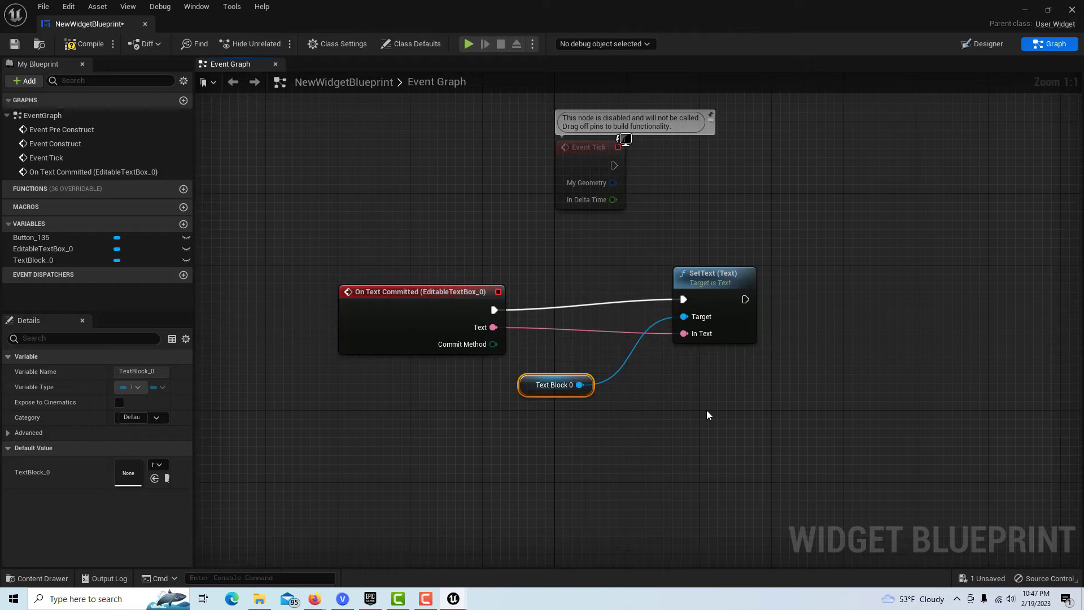
Duplicate the SetText and TextBlock_0 getter nodes
left_click_drag(548, 334, 721, 450)
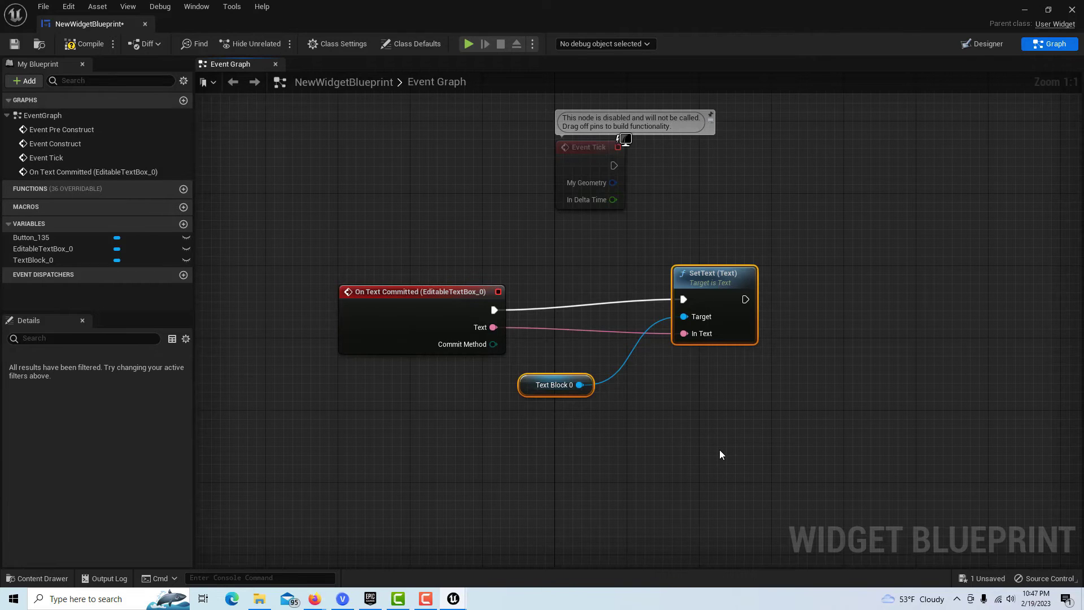
key("ctrl+c")
key("ctrl+v")
Place the pasted nodes lower and create a new variable named NoValue
left_click_drag(819, 402, 630, 429)
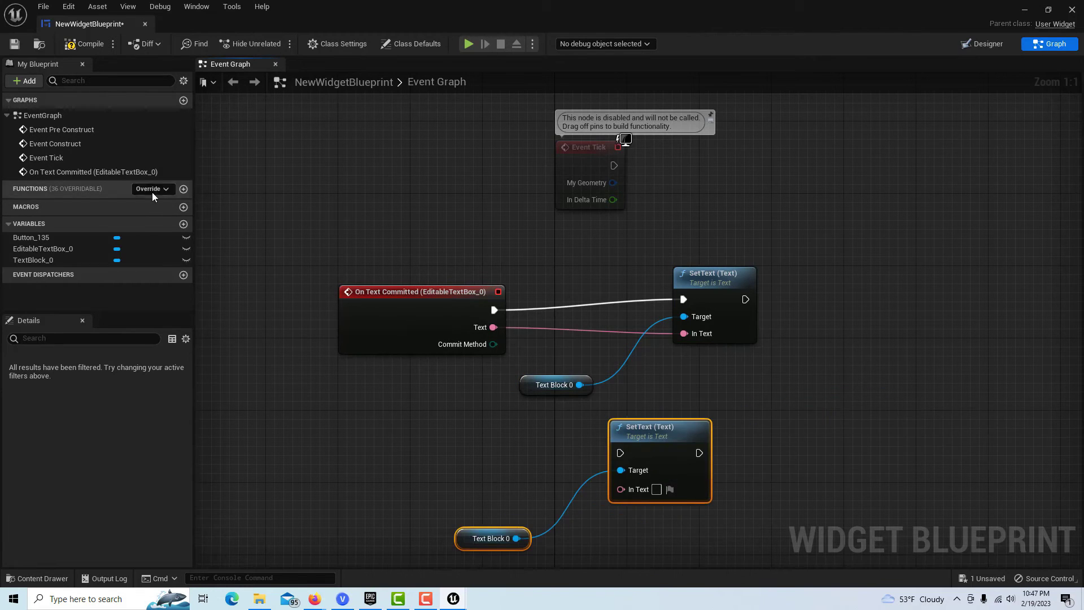
left_click(183, 224)
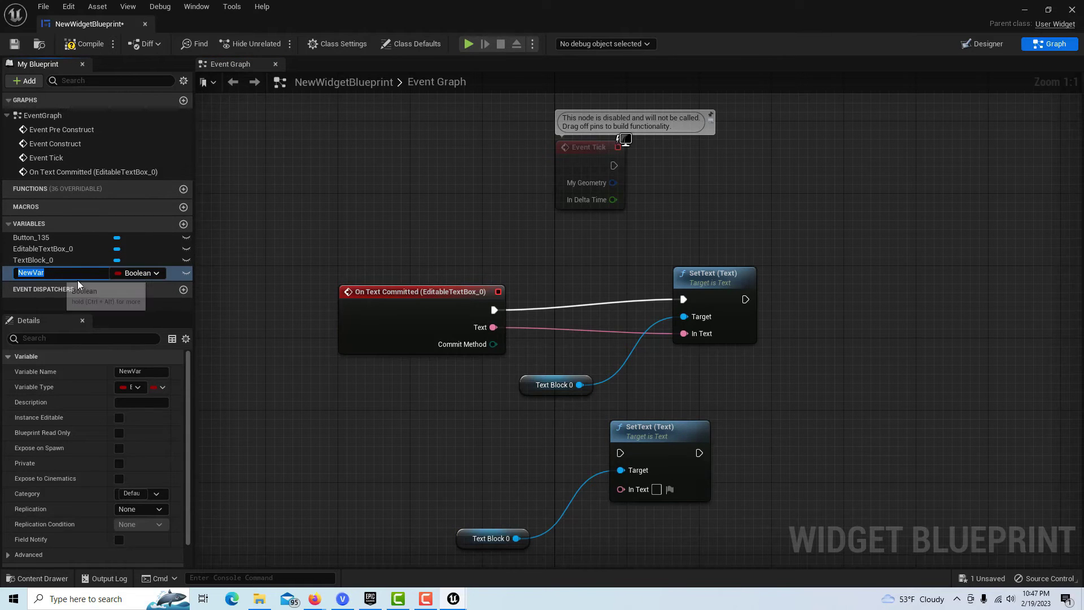
type("NoValue")
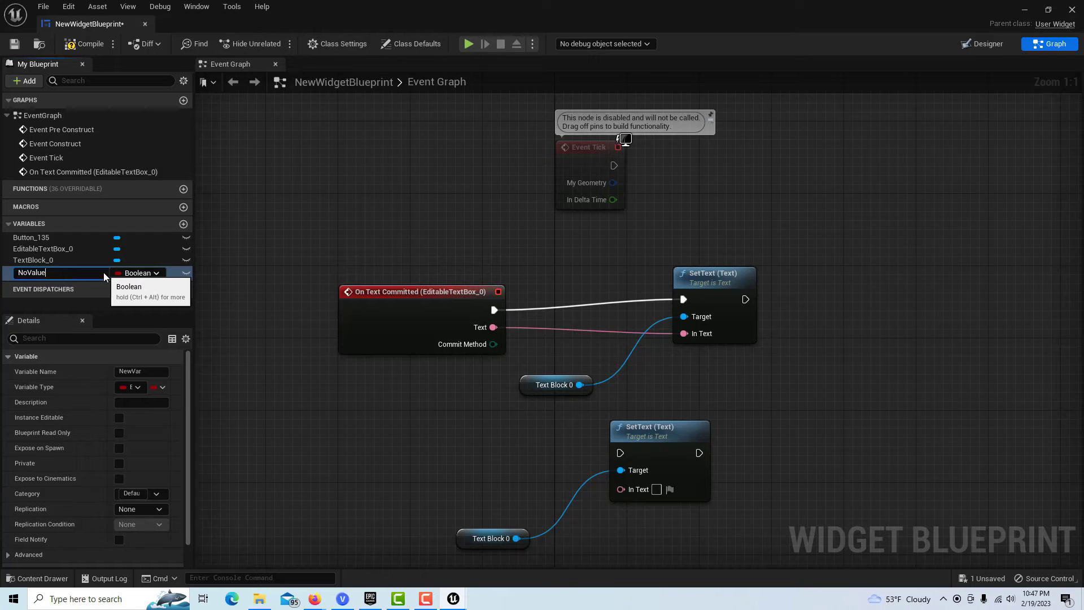
key("Return")
Set NoValue's type to Text, leaving it not instance editable
left_click(154, 275)
left_click(149, 392)
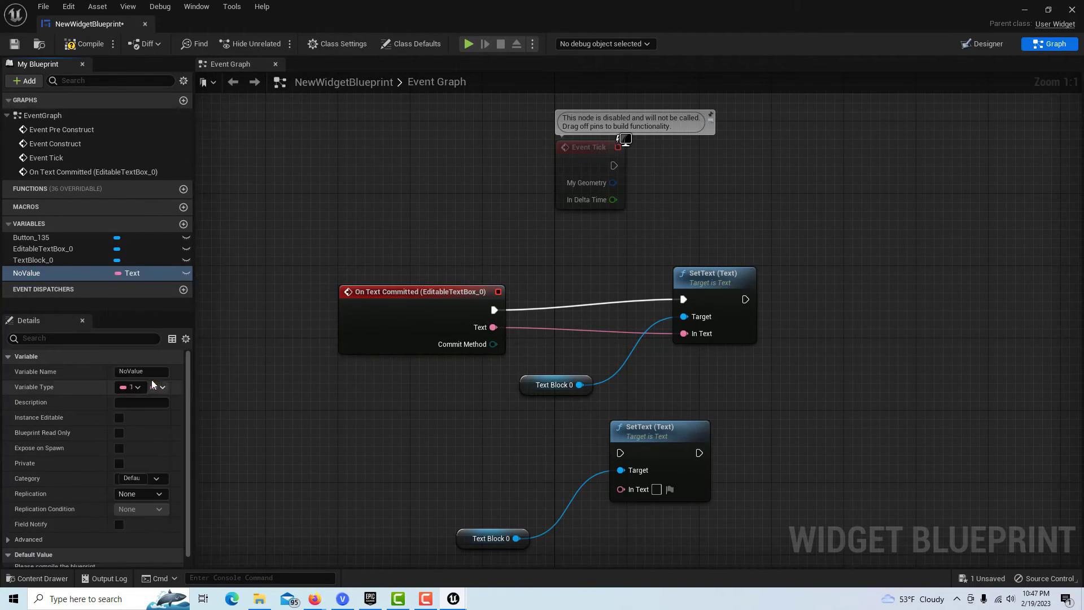
left_click(186, 272)
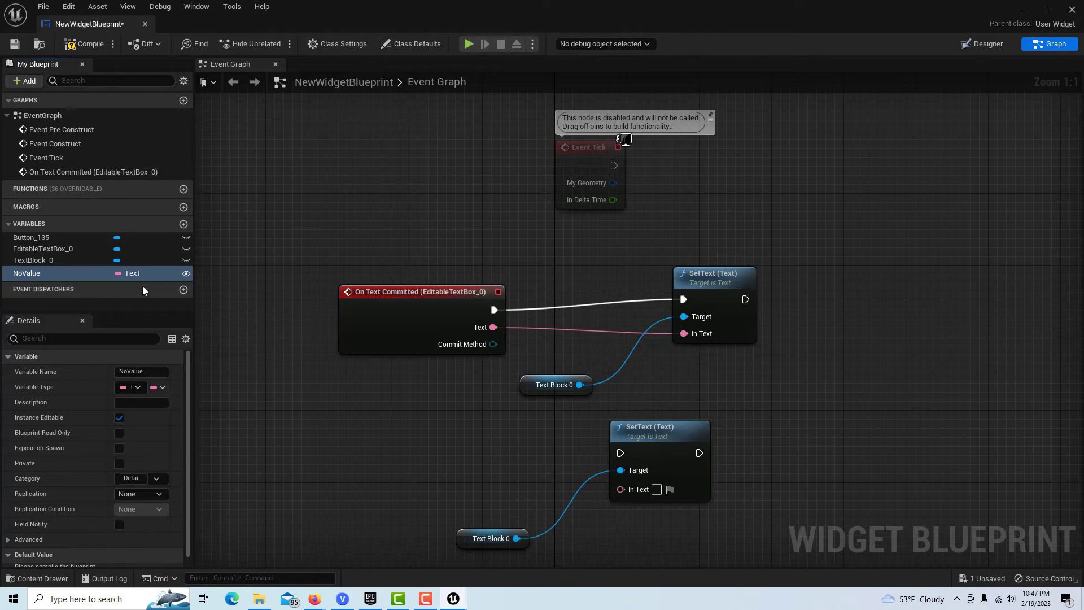
left_click(186, 273)
scroll(229, 314, "down", 6)
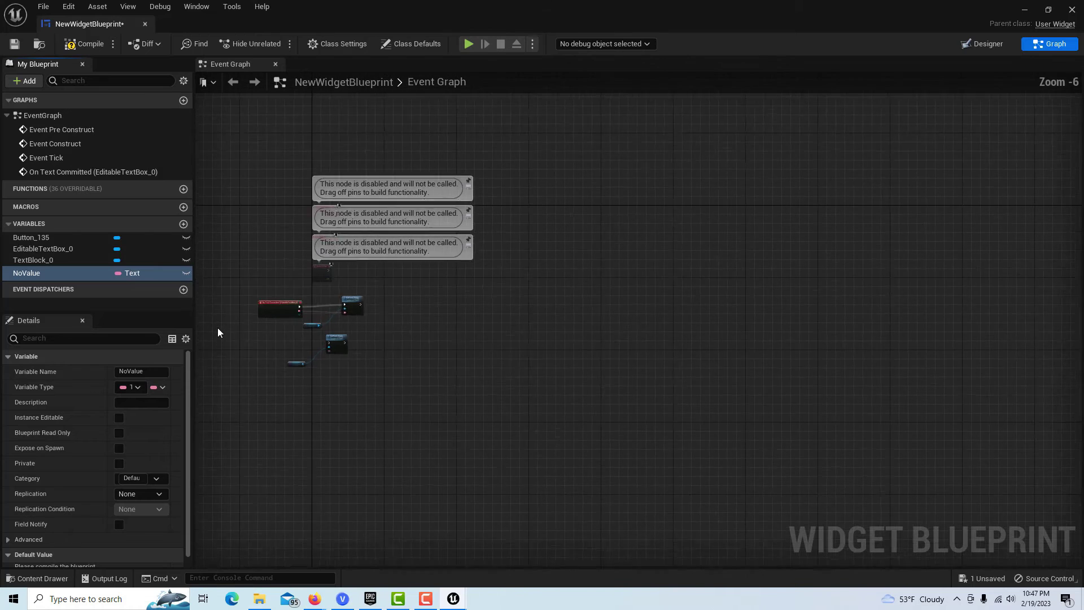
Save the widget blueprint
scroll(254, 348, "up", 3)
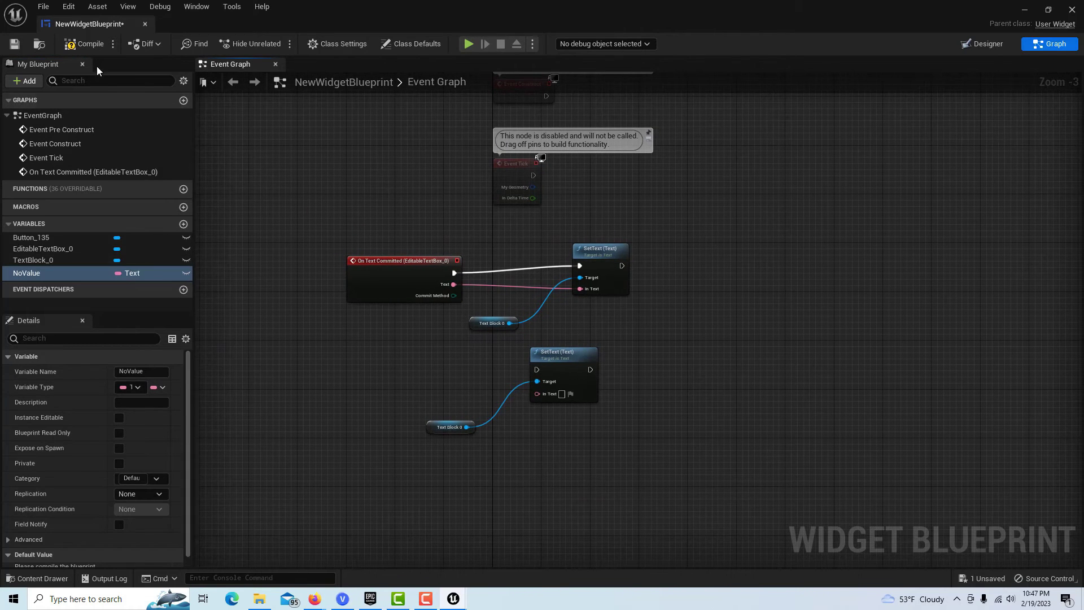
left_click(14, 43)
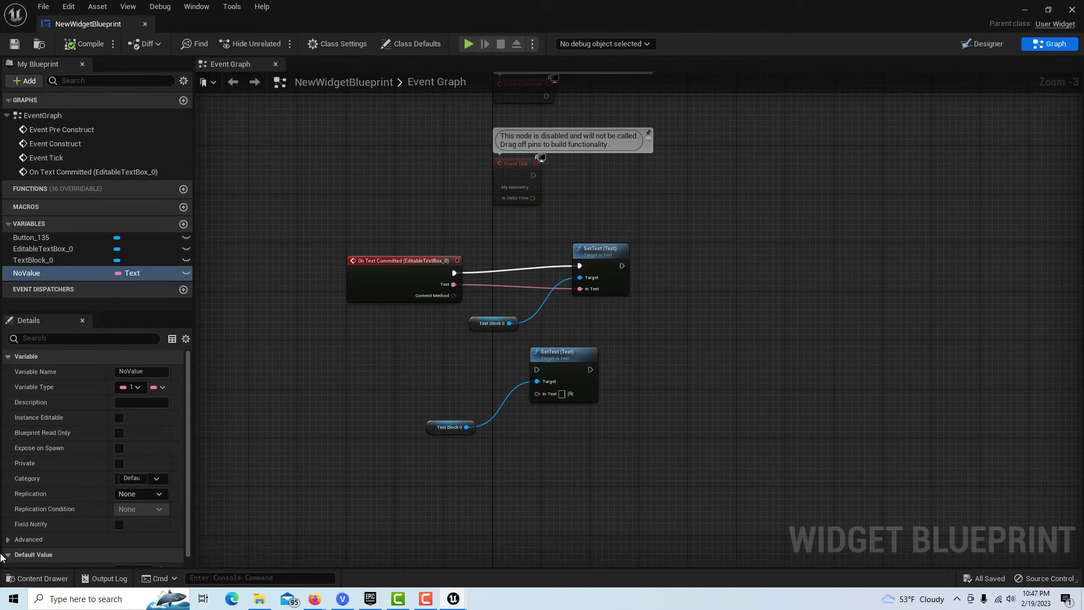
scroll(186, 508, "down", 1)
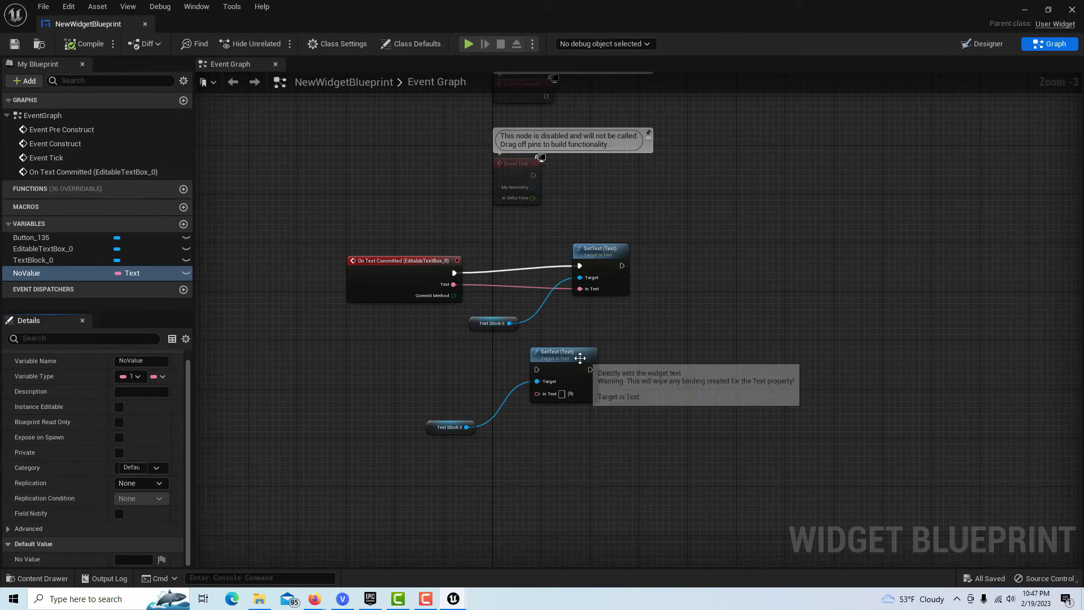
In the Designer, select Button_135 and add its On Clicked event
left_click(985, 44)
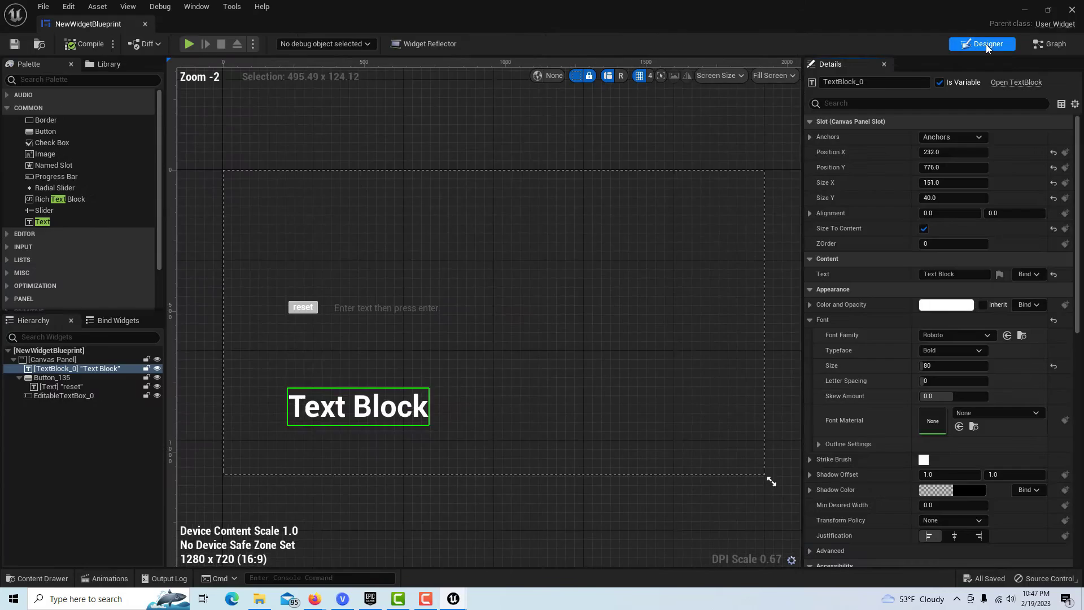
left_click(43, 379)
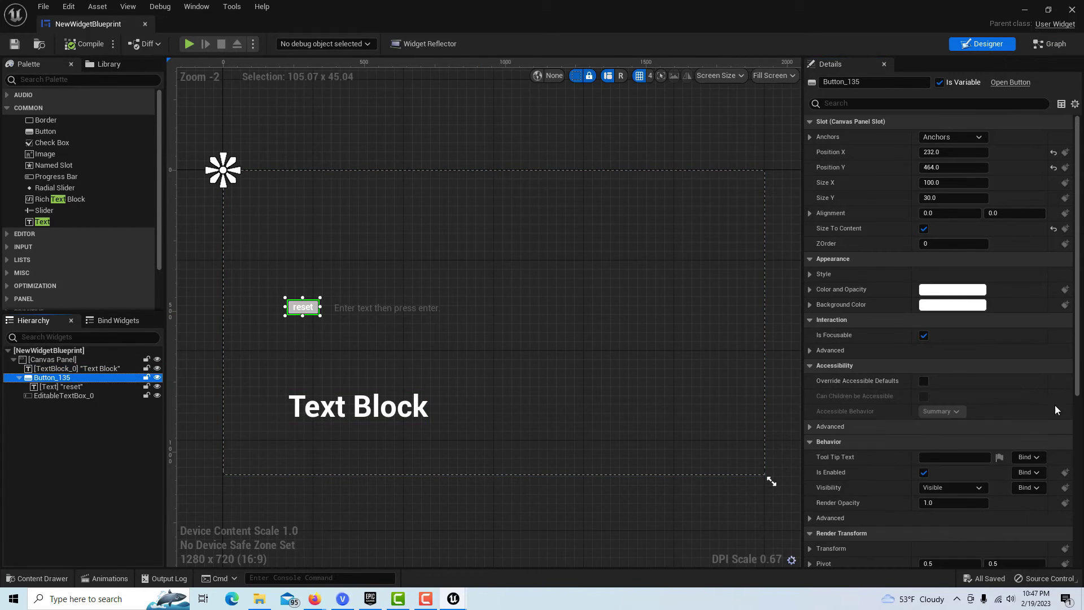
left_click_drag(1078, 354, 1079, 524)
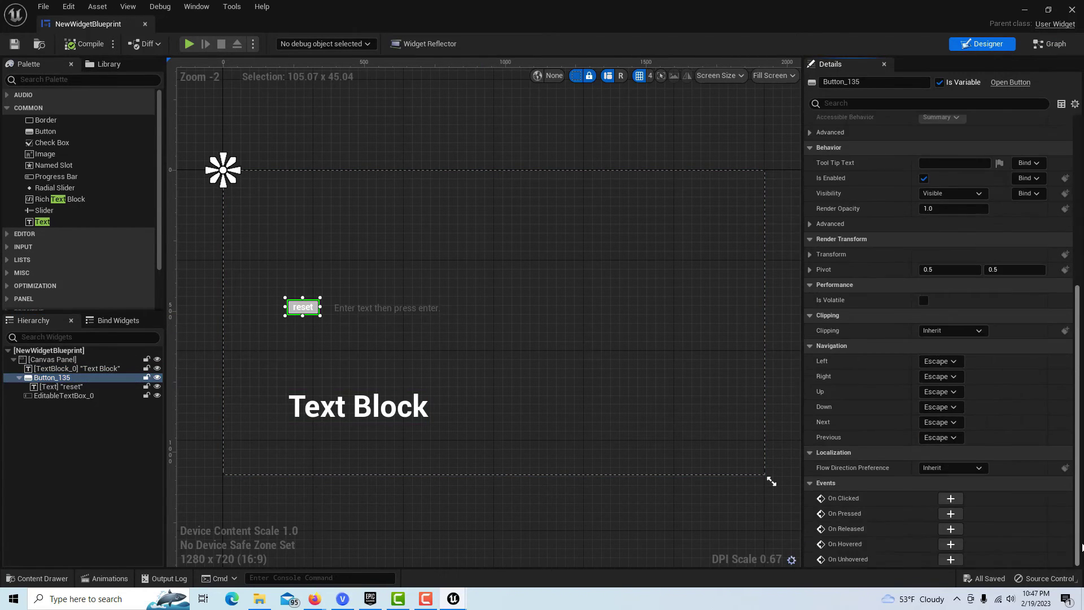
left_click(951, 497)
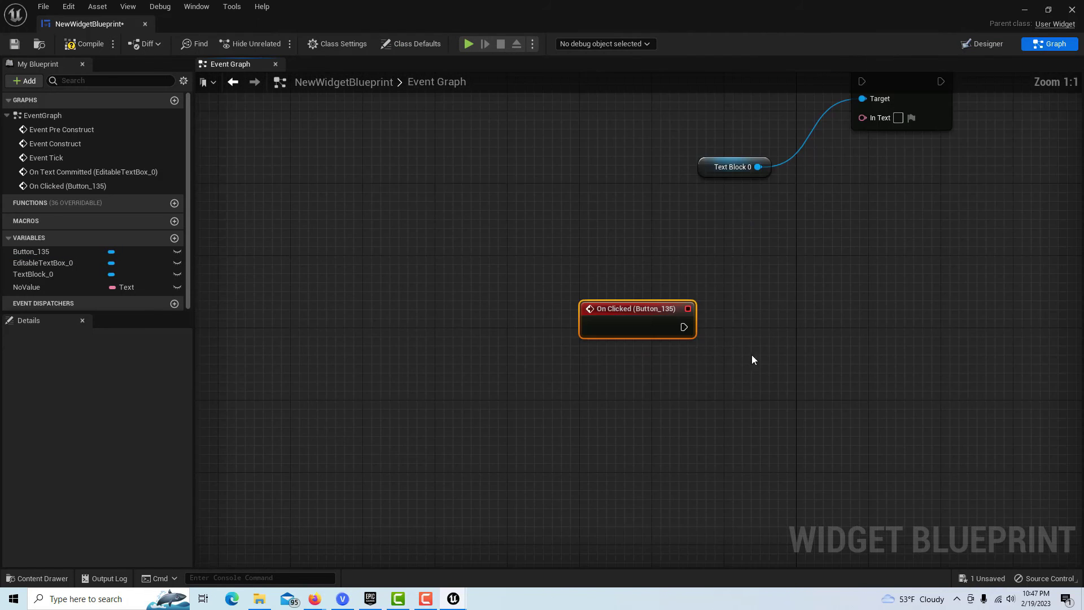
Wire Button_135's On Clicked to the copied SetText fed by NoValue, then compile and save
left_click_drag(578, 477, 744, 224)
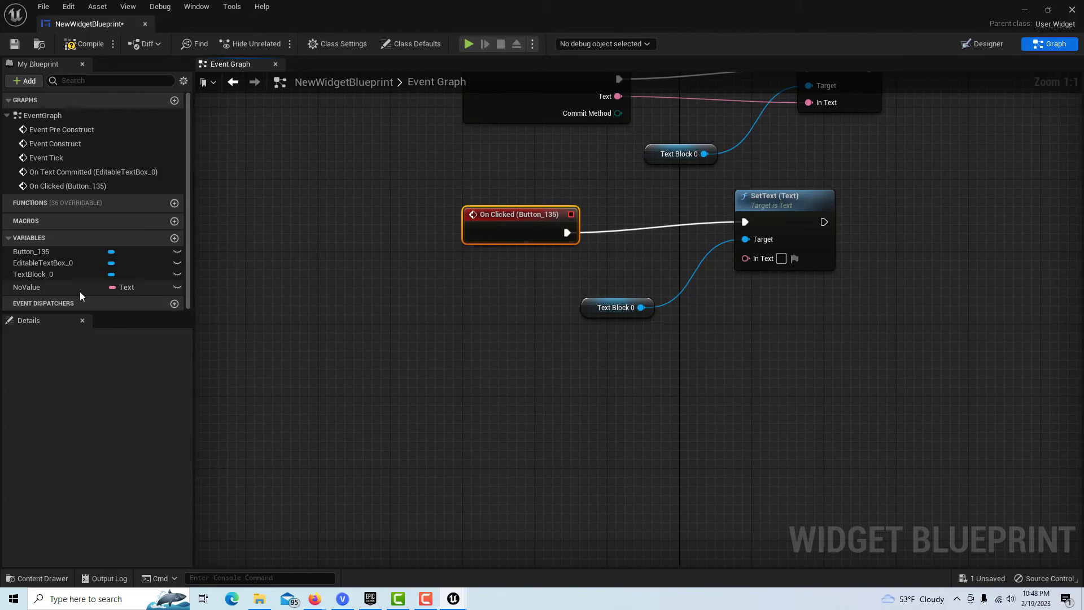
left_click_drag(77, 288, 745, 258)
left_click(634, 386)
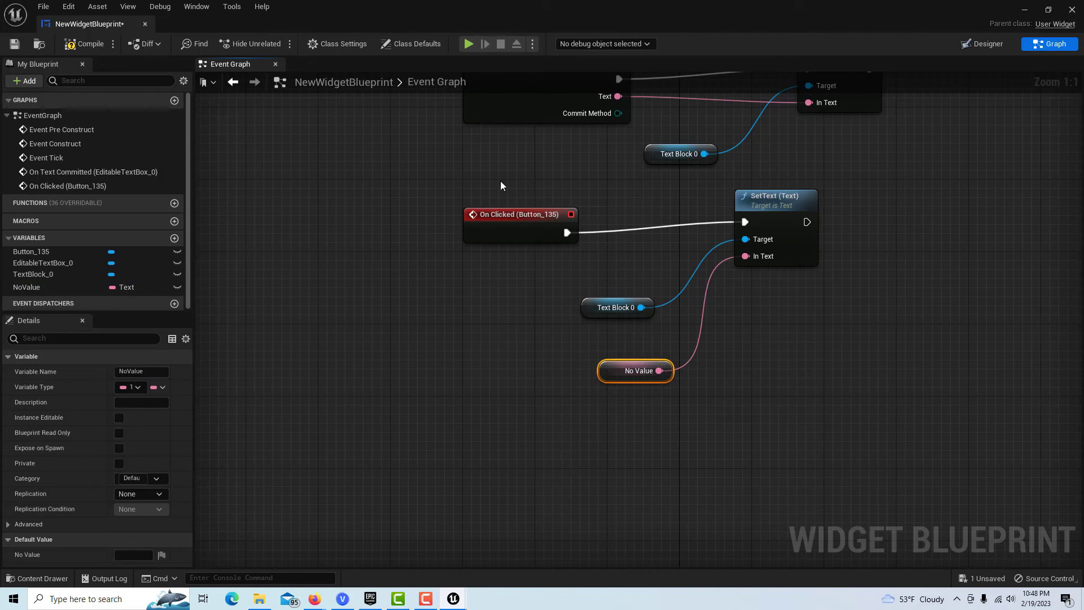
left_click(79, 40)
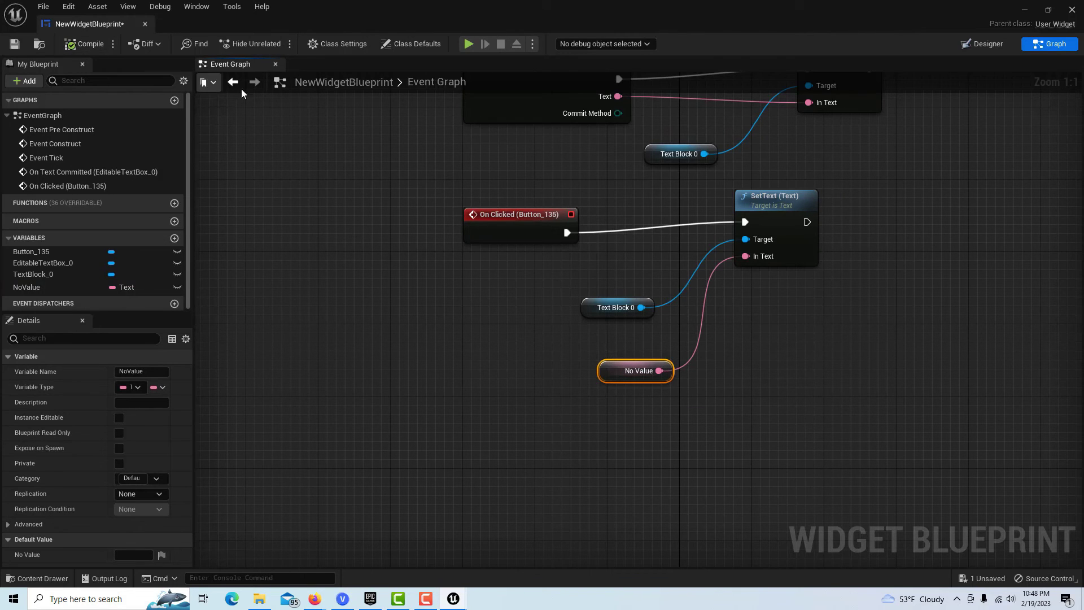
left_click(14, 44)
Close the widget editor and open BP_FirstPersonCharacter from Content > FirstPerson > Blueprints
left_click(145, 24)
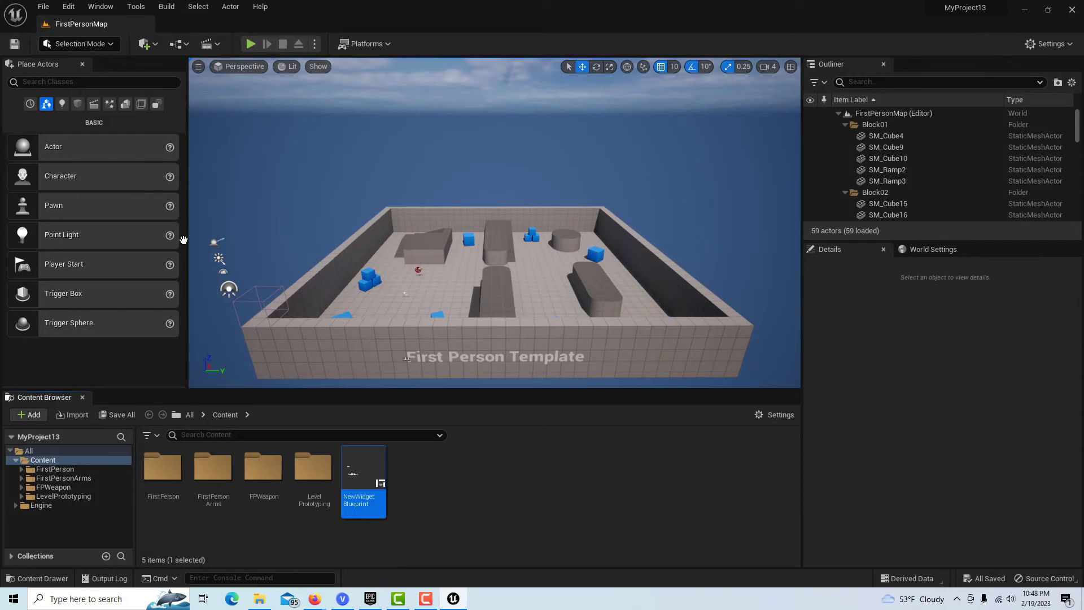
double_click(155, 484)
double_click(157, 480)
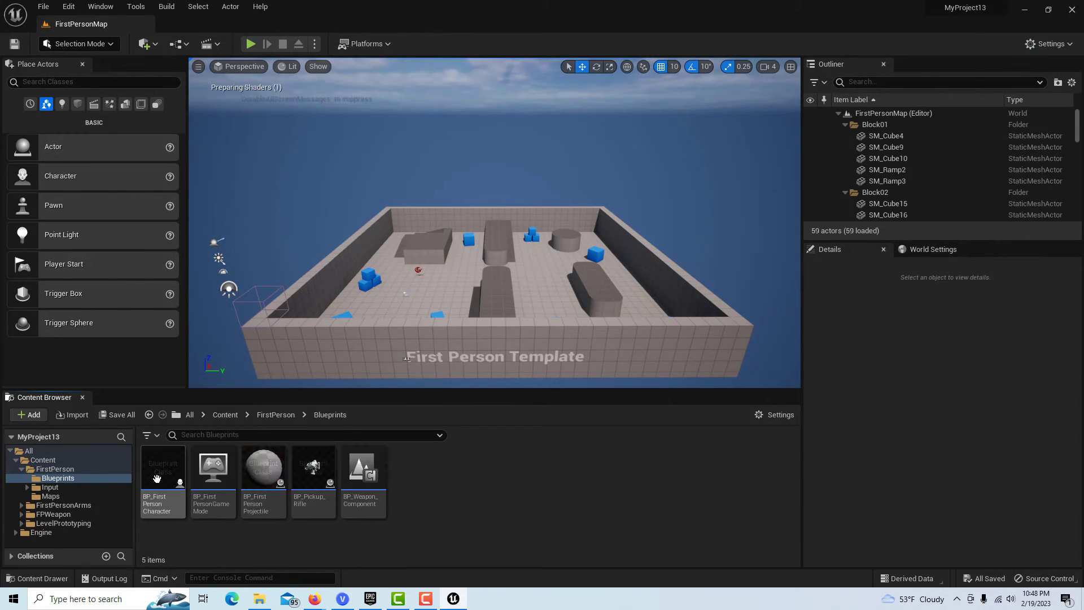
double_click(158, 478)
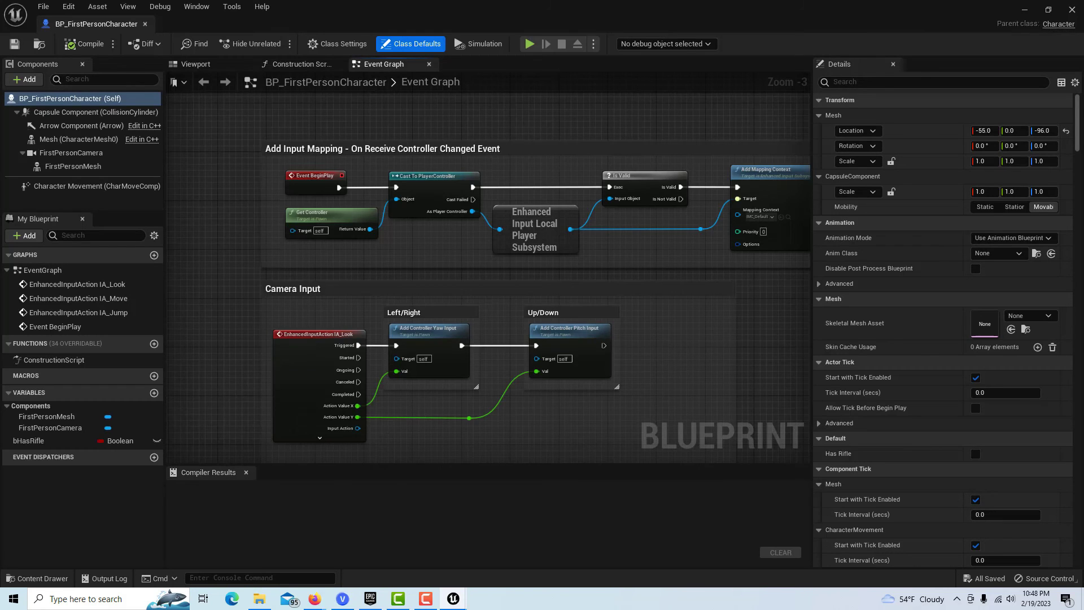
After Add Mapping Context, add a Create Widget node with class NewWidgetBlueprint
right_click_drag(723, 407, 398, 424)
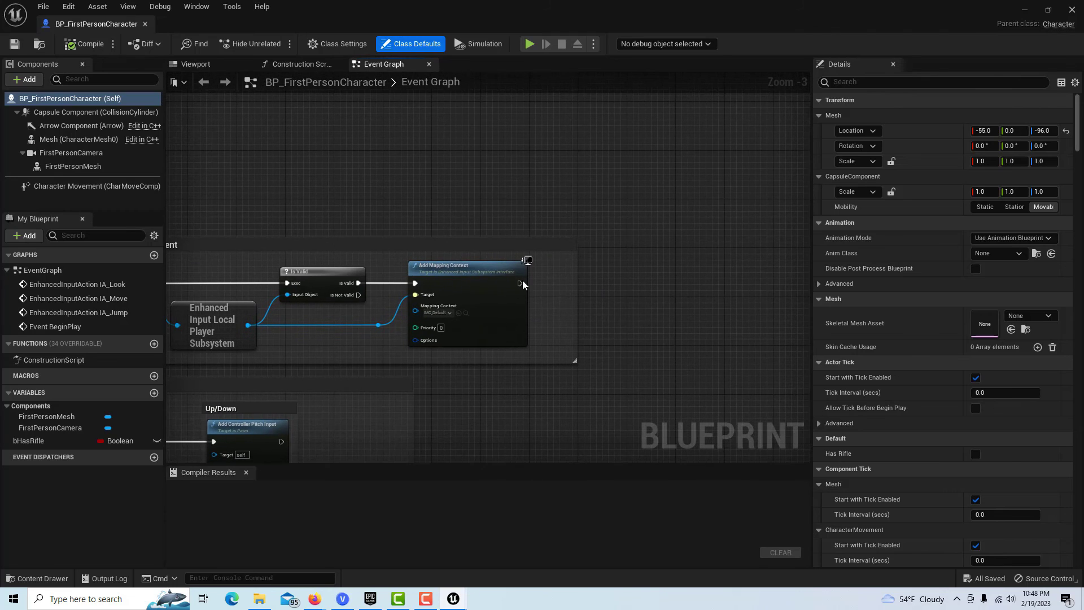
left_click_drag(519, 282, 605, 283)
type("c")
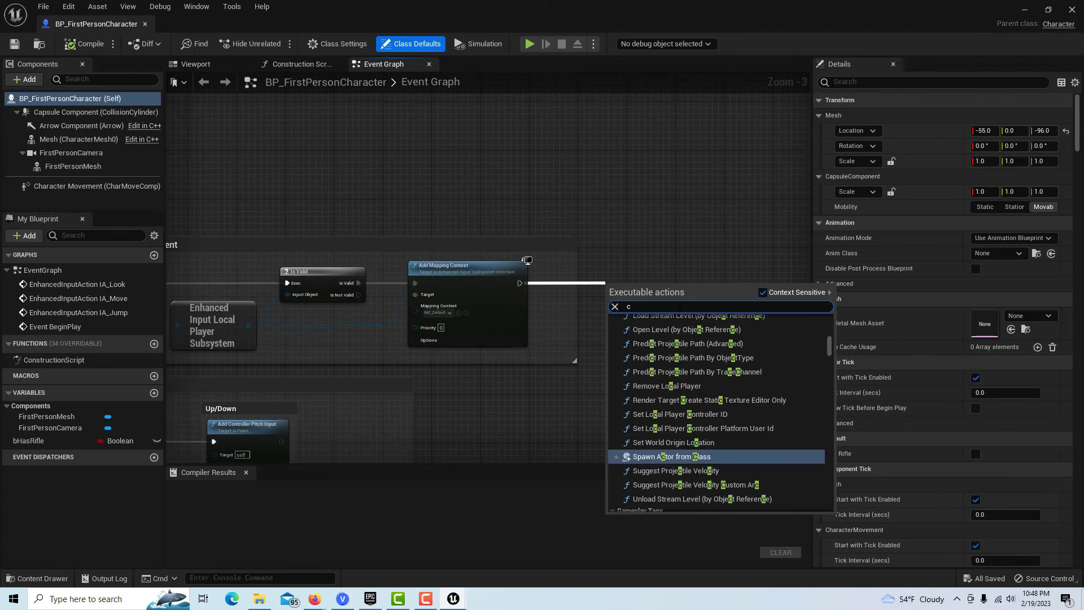
type("reate wid")
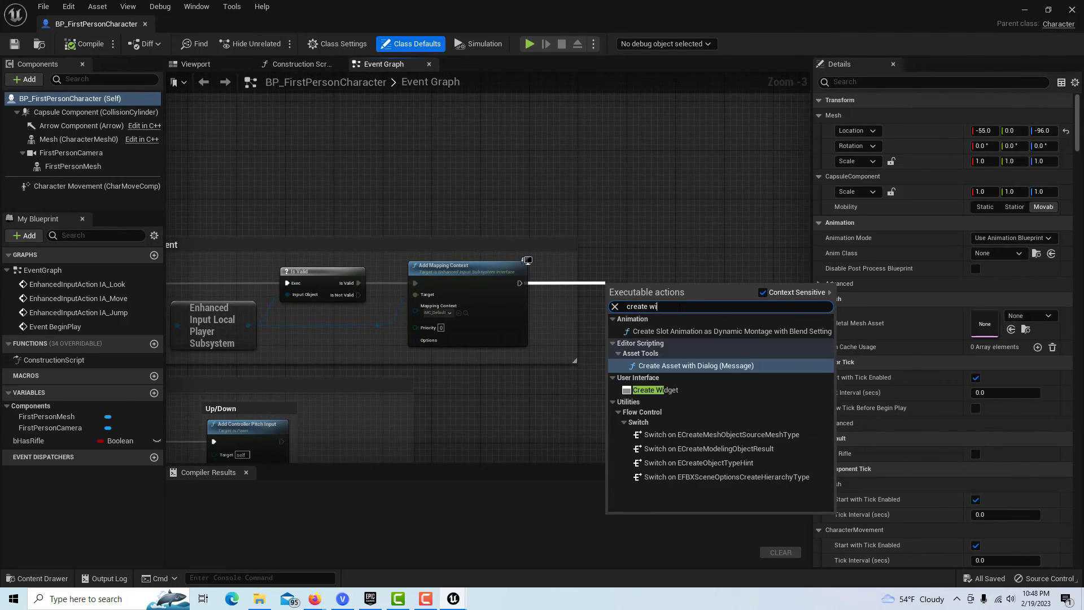
left_click(672, 332)
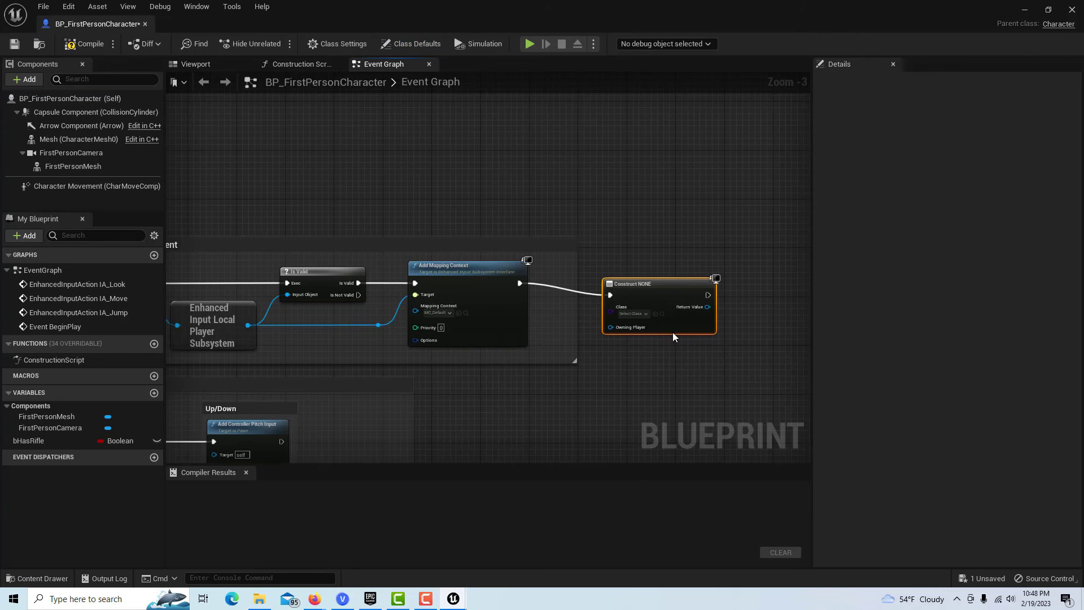
right_click_drag(672, 332, 552, 304)
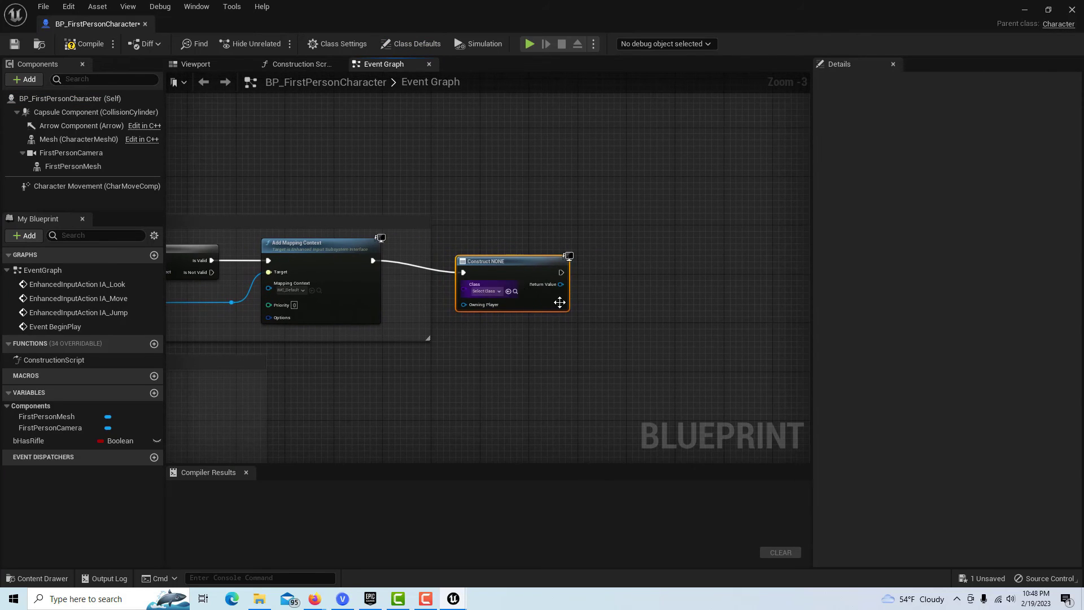
left_click(499, 292)
left_click(537, 448)
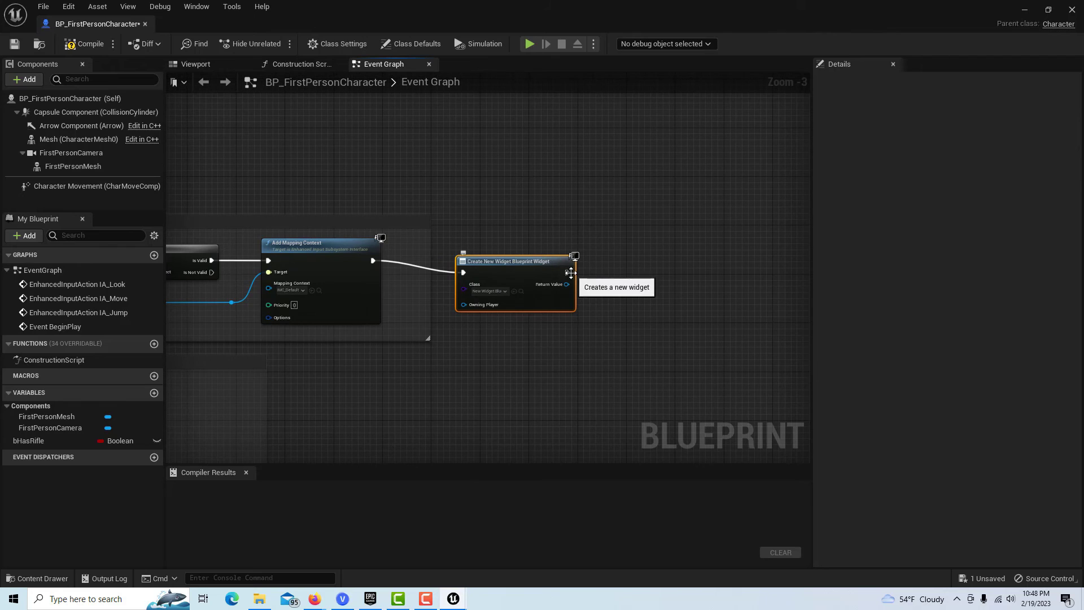
Add an Add to Viewport node targeting the created widget's Return Value
left_click_drag(567, 272, 631, 272)
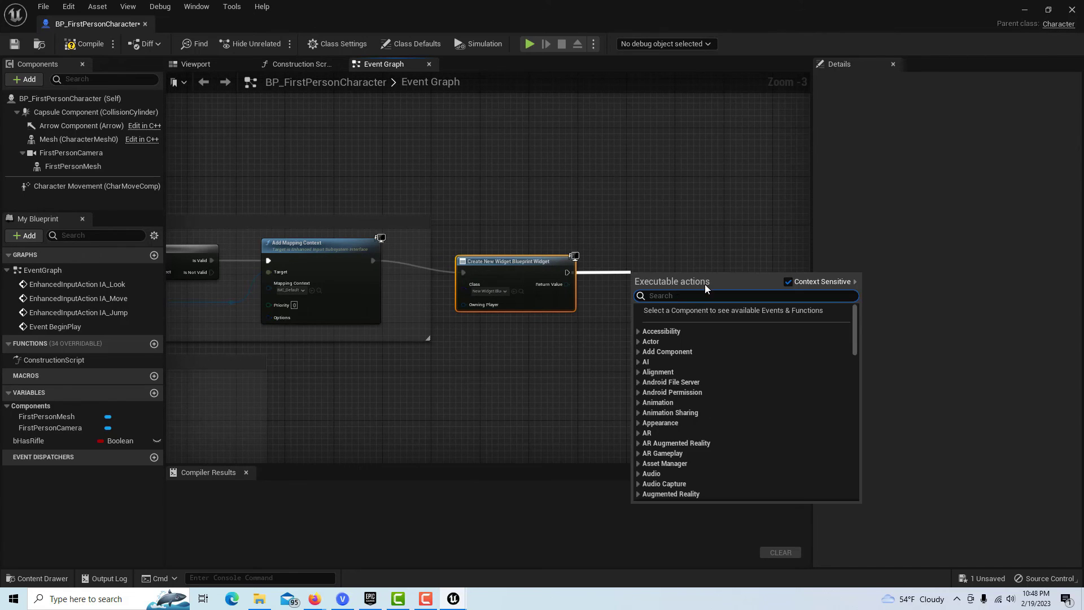
type("add to")
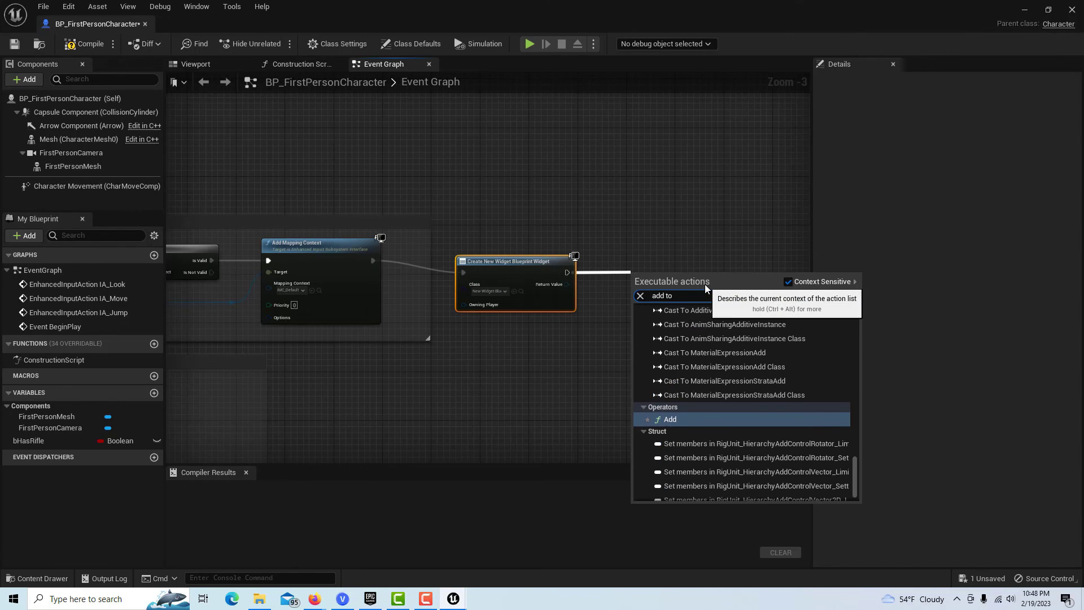
type("view")
left_click(701, 346)
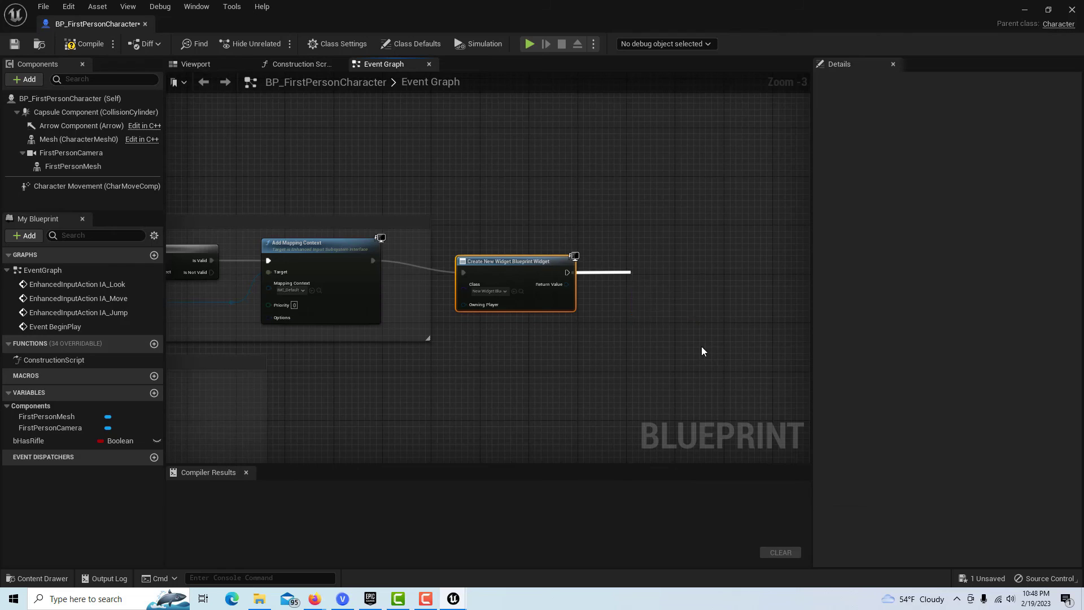
left_click_drag(566, 284, 633, 305)
Compile and save the character blueprint, then close its editor
left_click(79, 43)
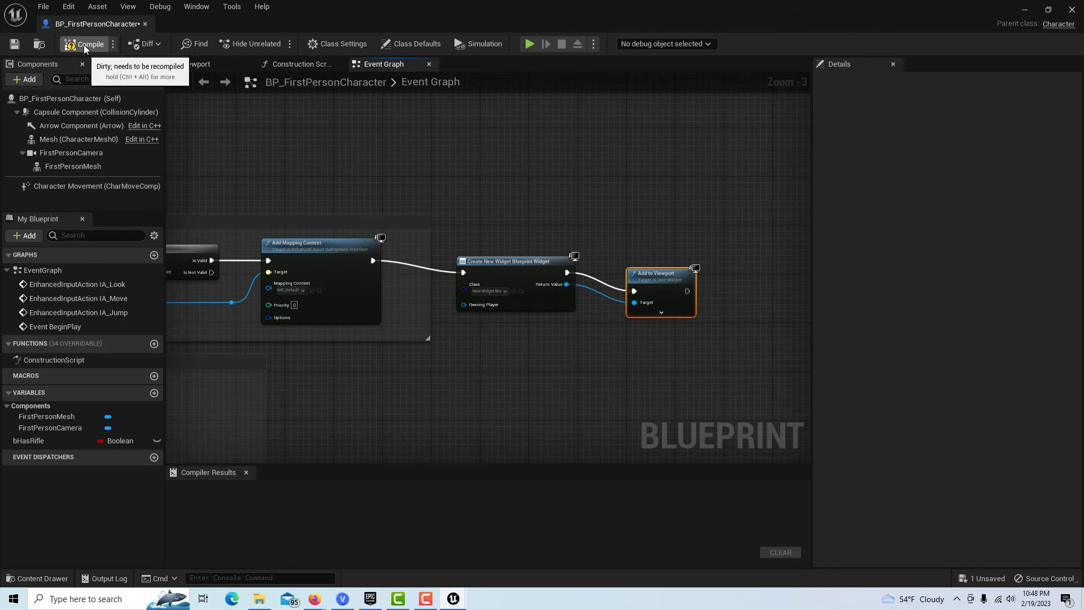
left_click(10, 45)
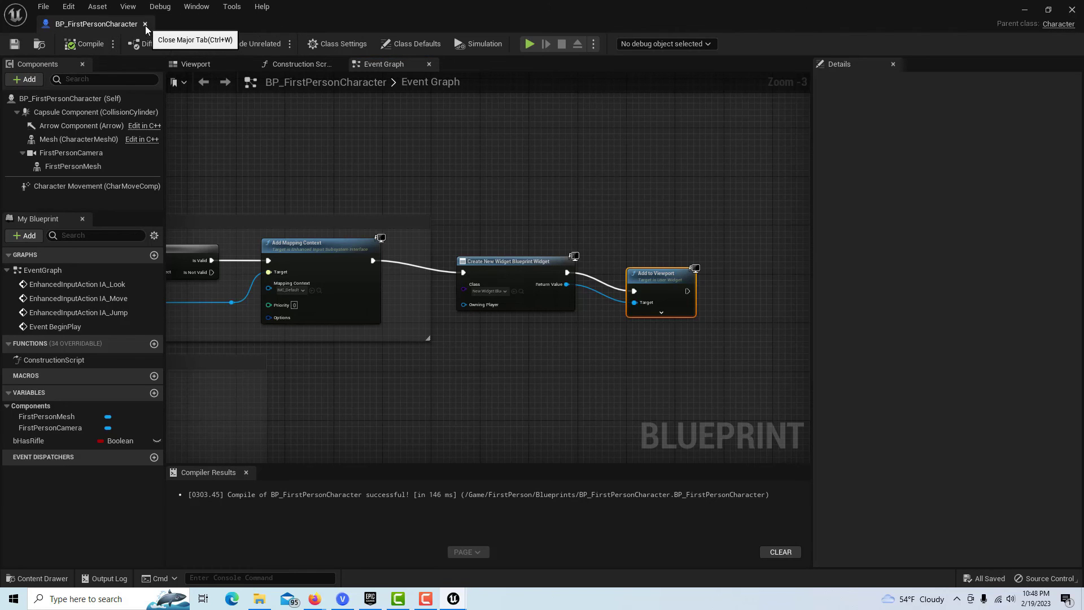
left_click(144, 24)
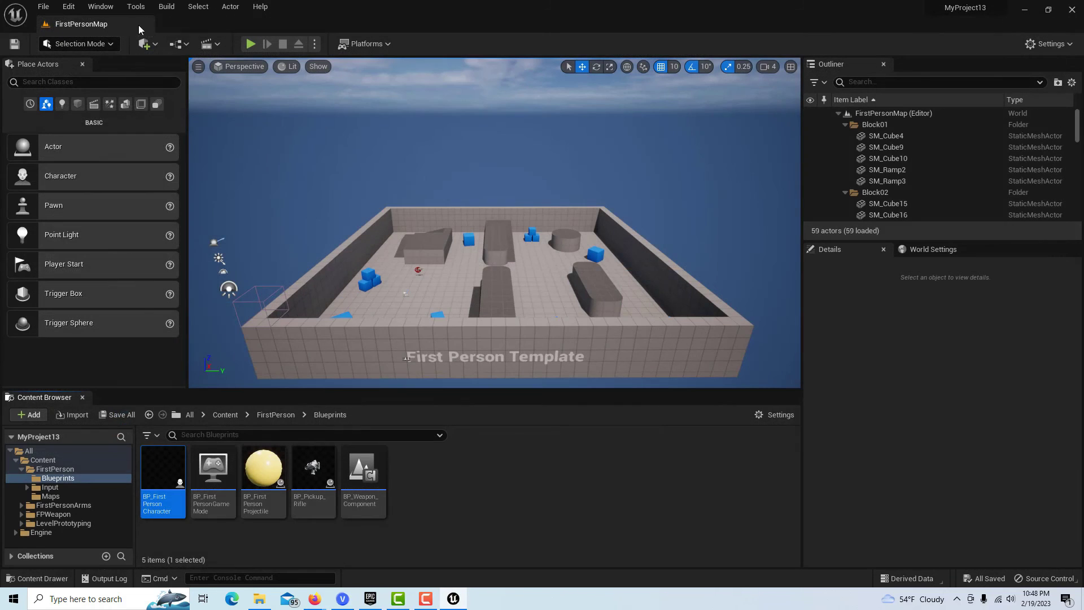
Play the level and commit 'This is a way to get User input into your game.' in the text box
left_click(250, 44)
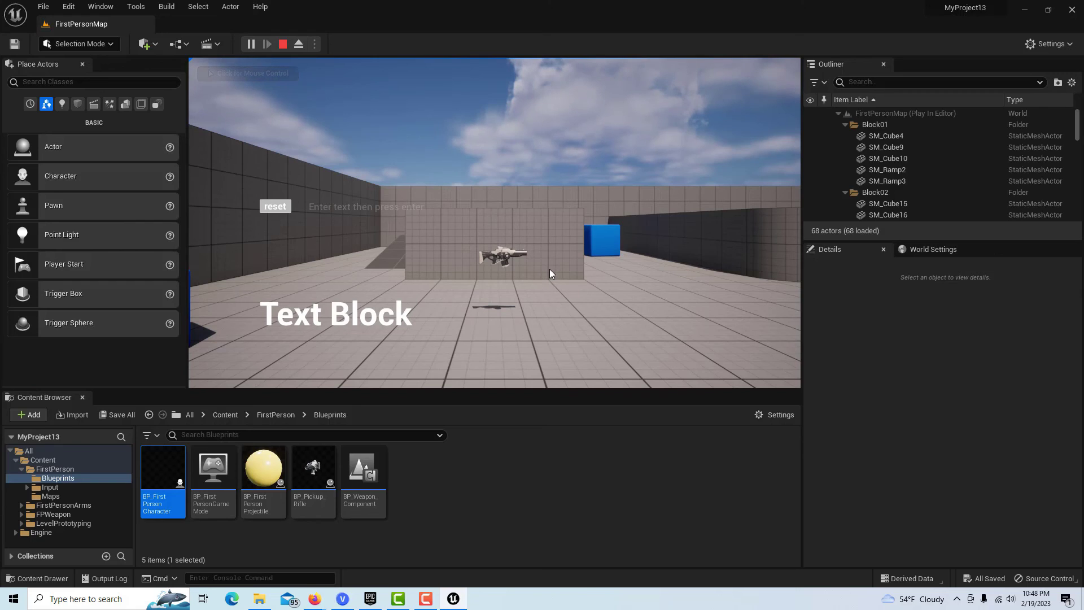
type("This is")
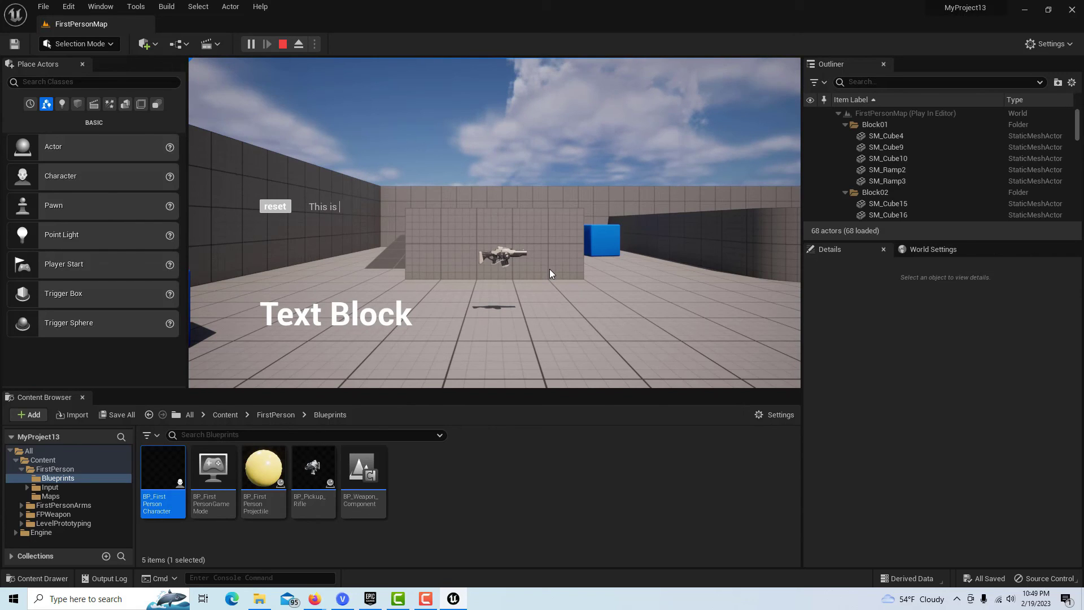
type(" a way to g")
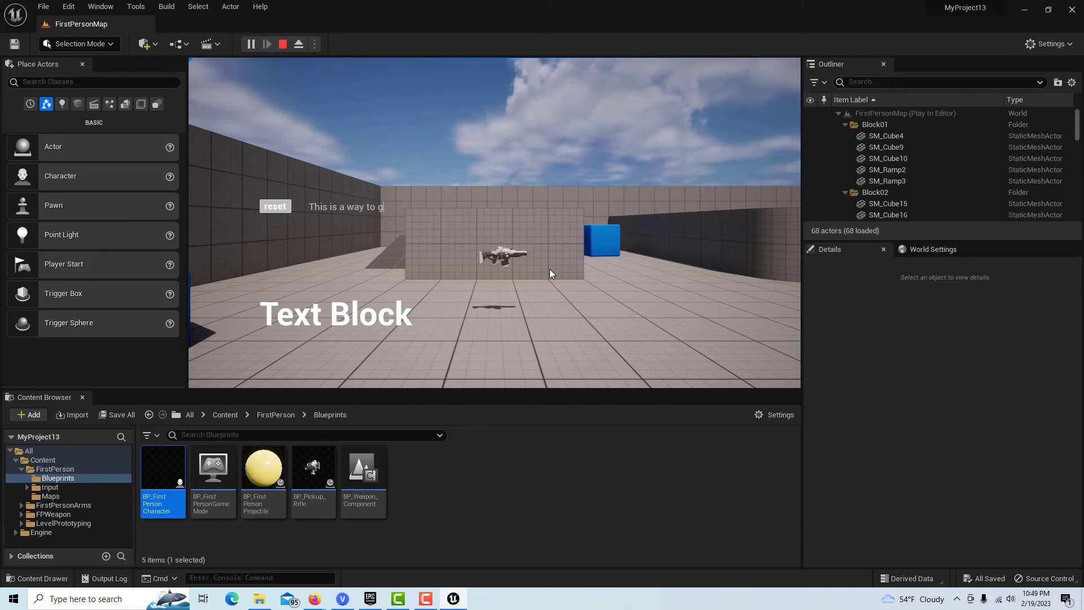
type("et User input in")
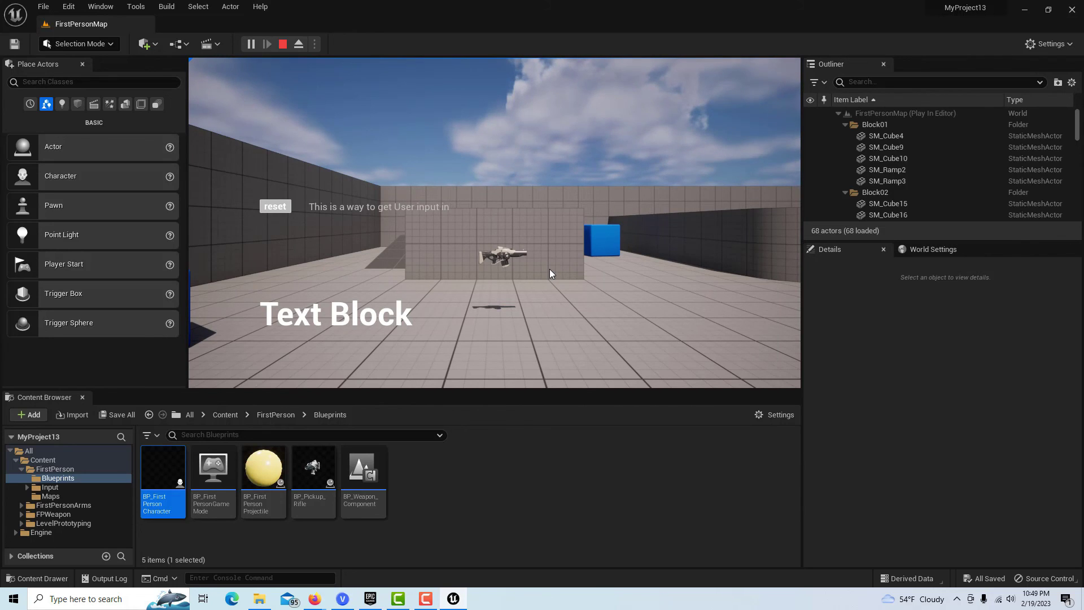
type("to your game.")
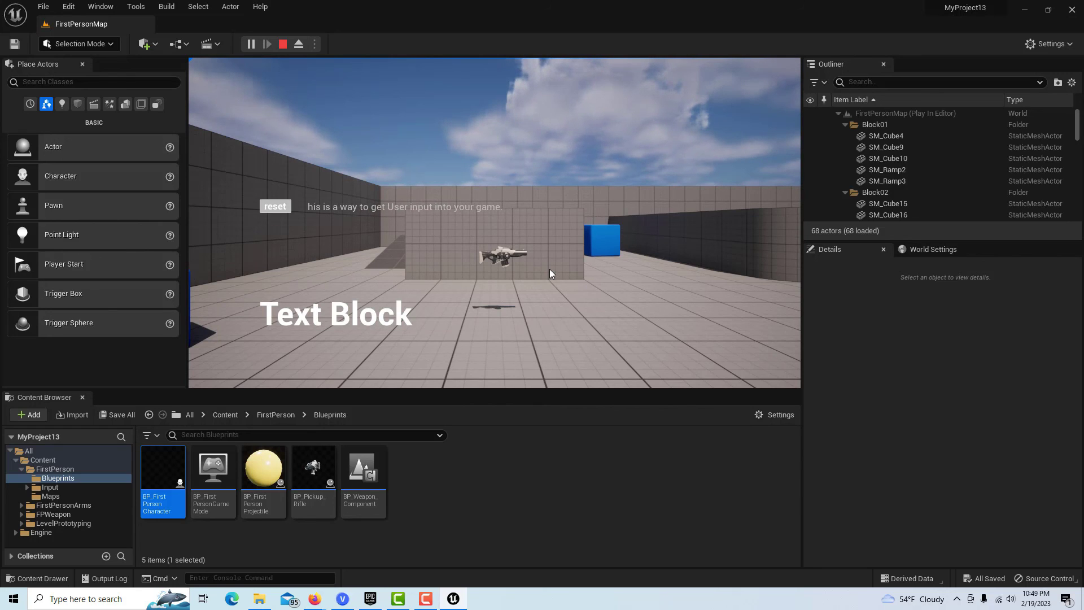
key("Return")
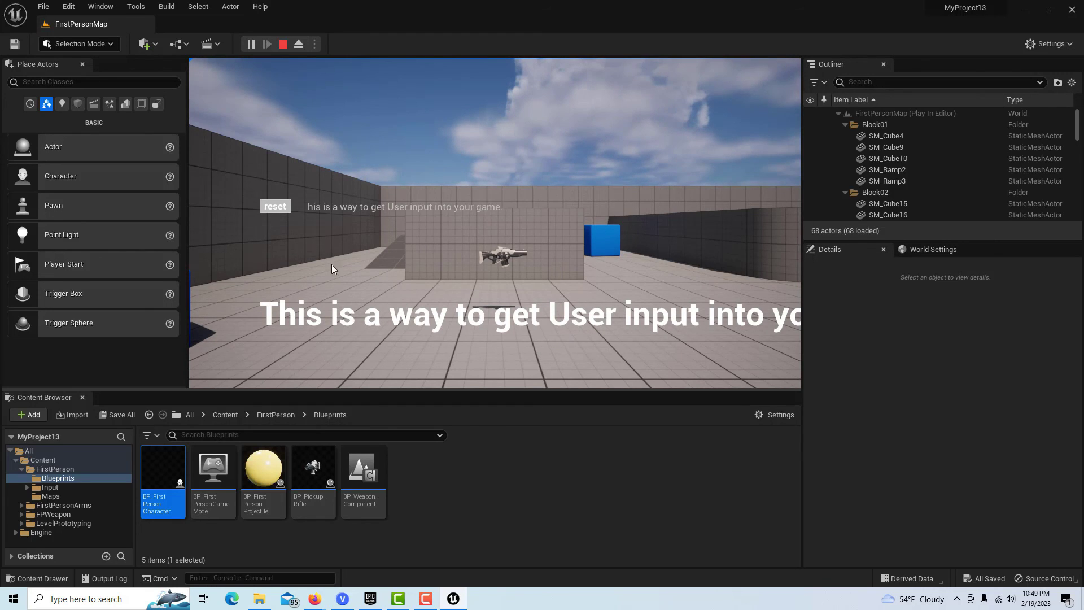
Reset the large text block and delete the text box's contents
left_click(274, 207)
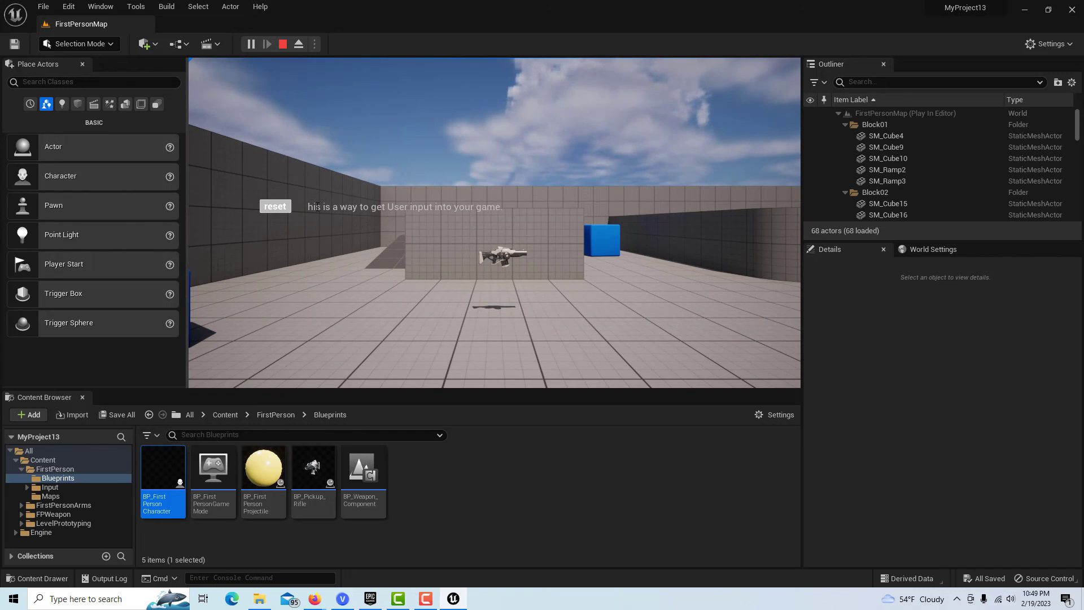
left_click_drag(317, 206, 587, 202)
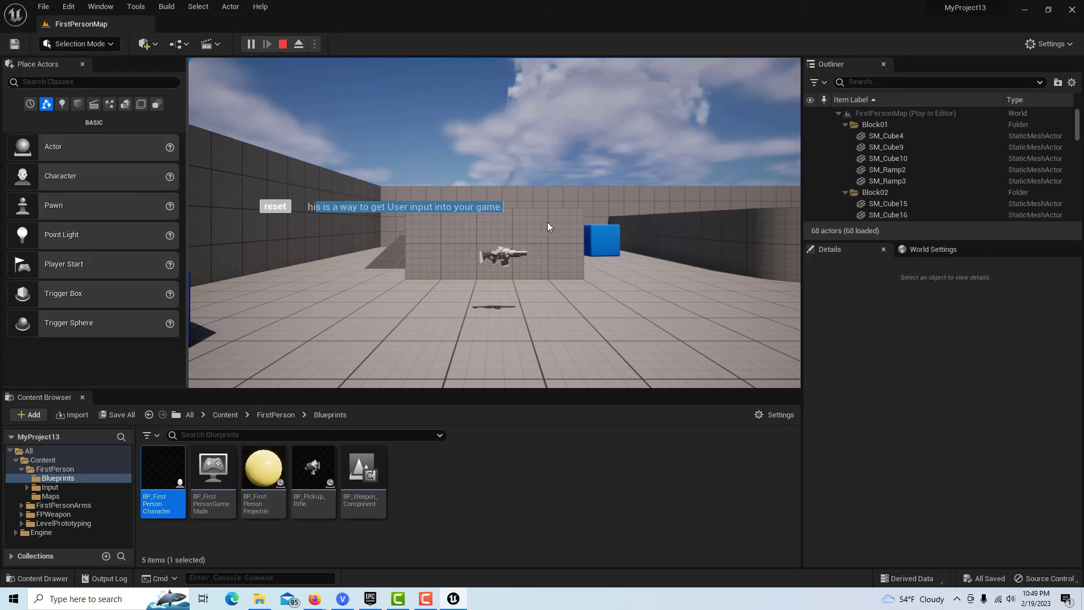
key("BackSpace")
key("BackSpace")
key("BackSpace")
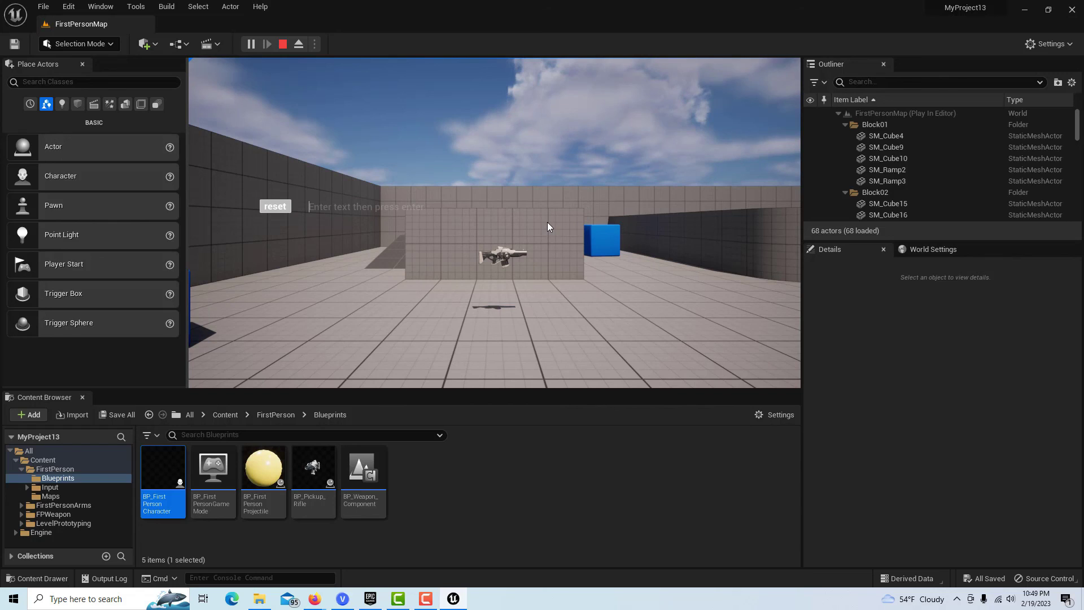